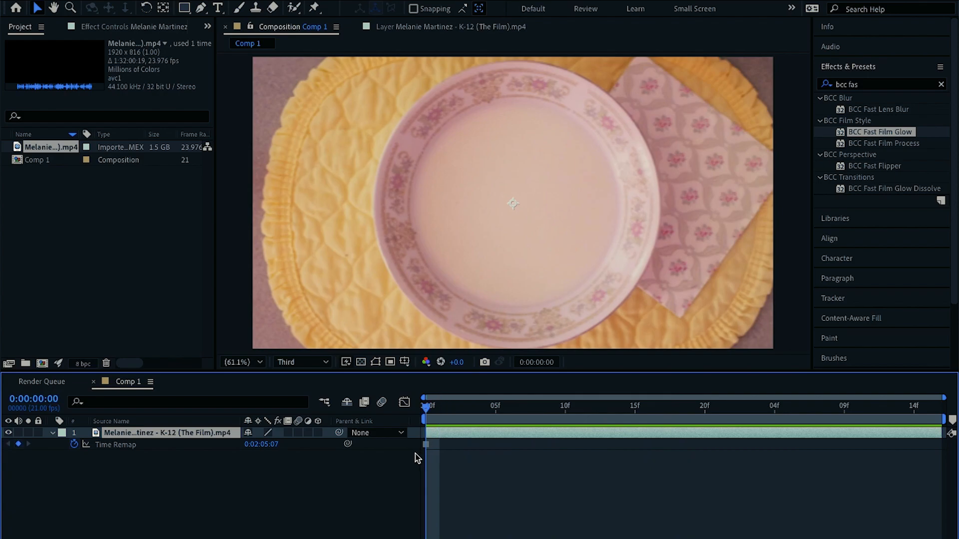
Set a one-frame work area at the start of the timeline and add the composition to the render queue
drag(429, 414, 439, 415)
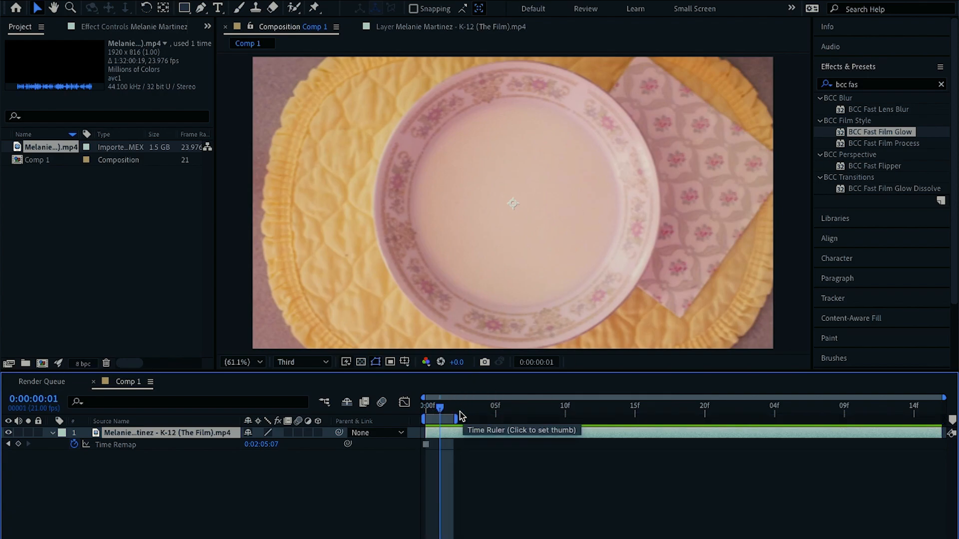
drag(433, 410, 415, 409)
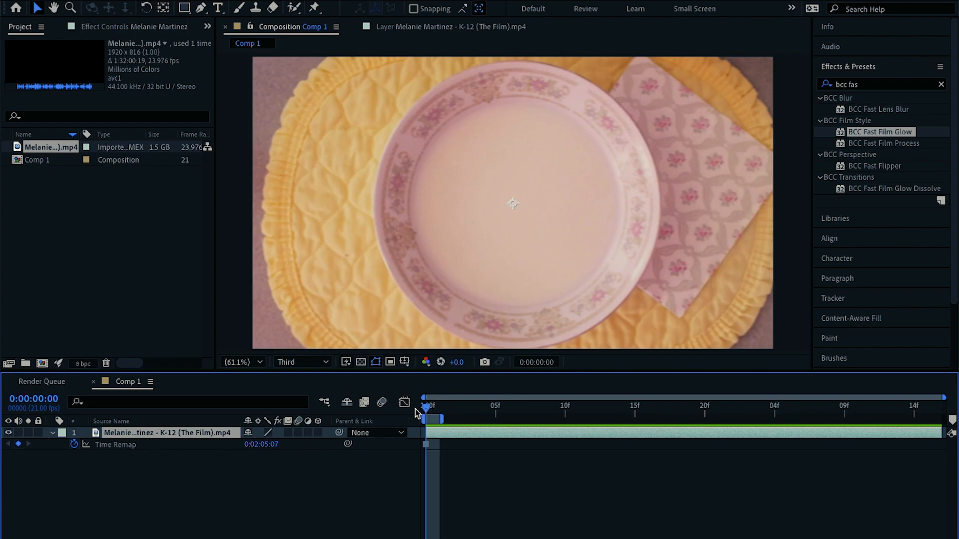
click(202, 97)
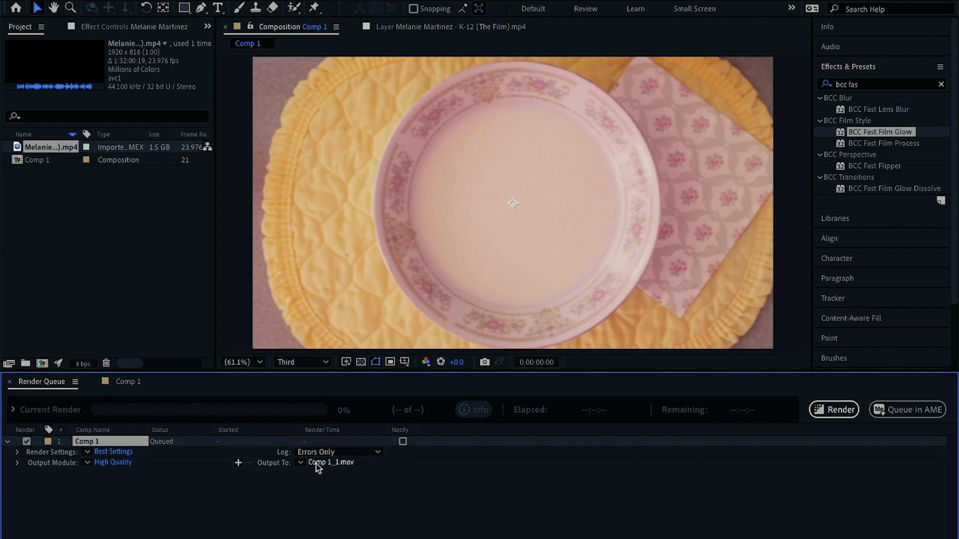
Set the output module format to JPEG Sequence at quality 10 (Maximum) and start the render
click(114, 465)
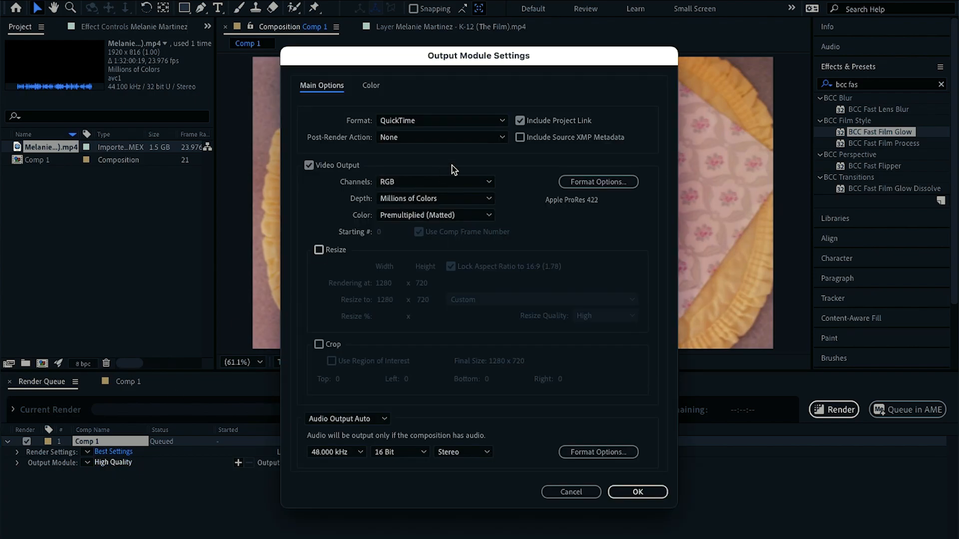
click(418, 123)
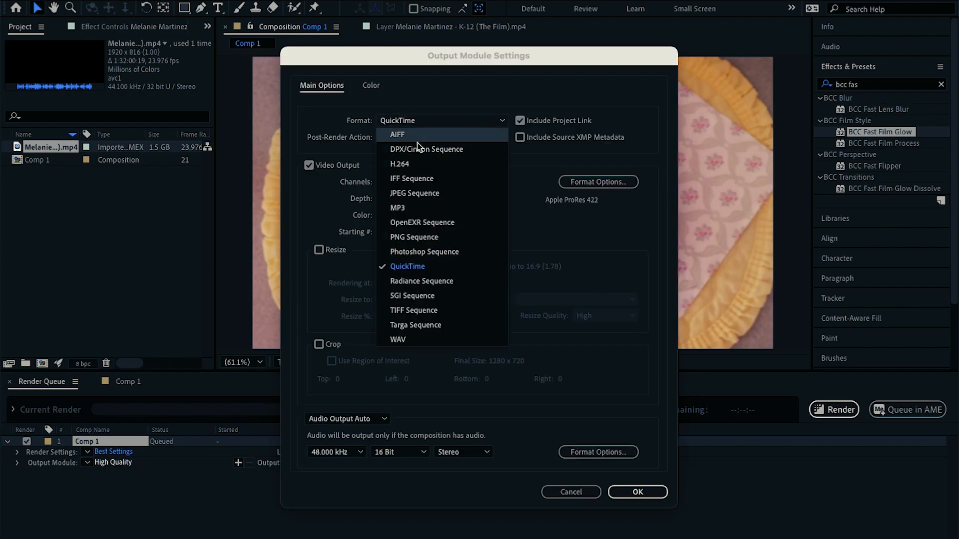
click(411, 197)
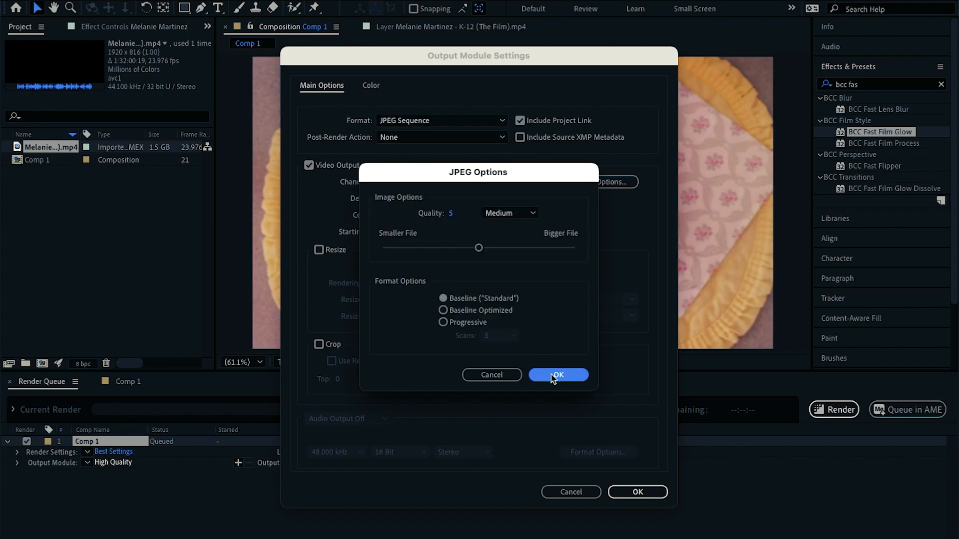
drag(479, 248, 591, 252)
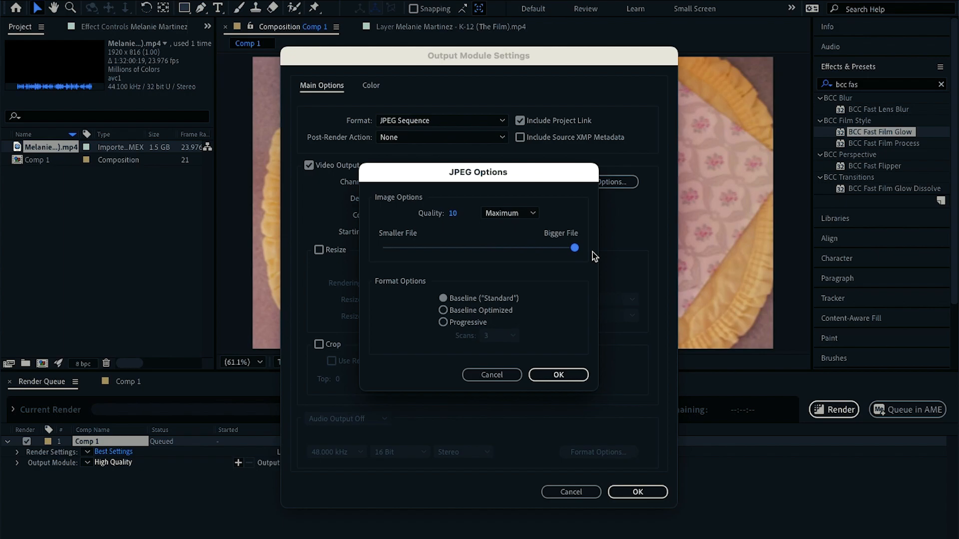
click(559, 375)
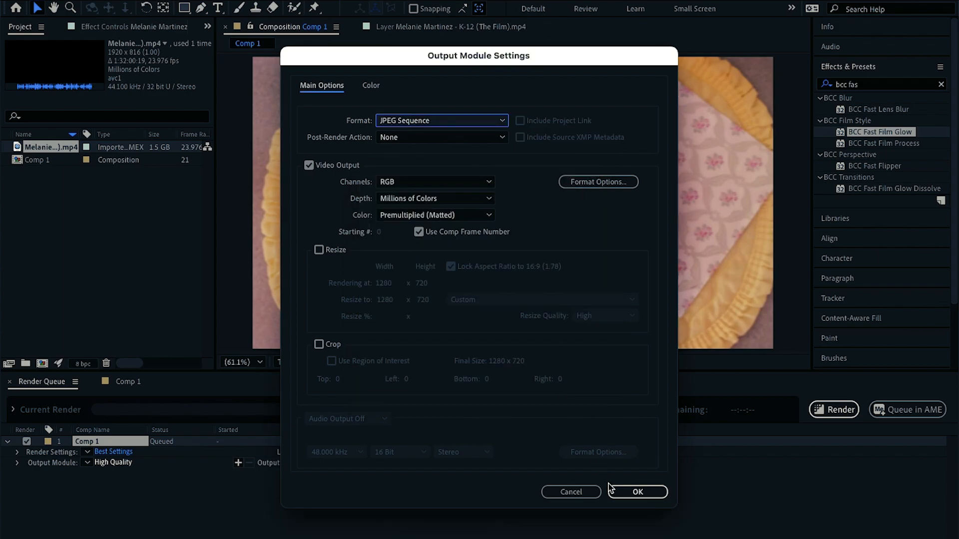
click(619, 492)
click(840, 415)
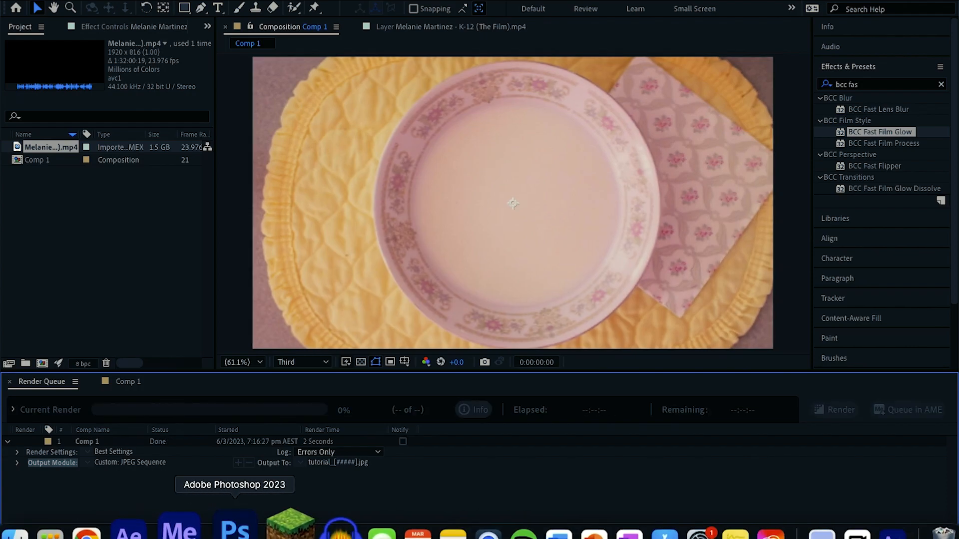
Switch to Photoshop, maximise its window, and place the rendered tutorial_00000 frame onto the blank canvas
click(234, 531)
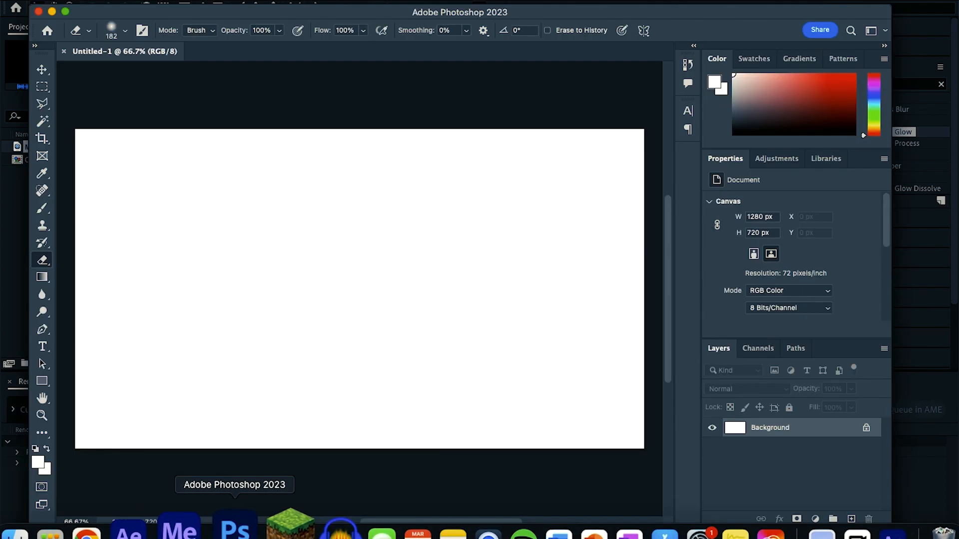
double_click(570, 17)
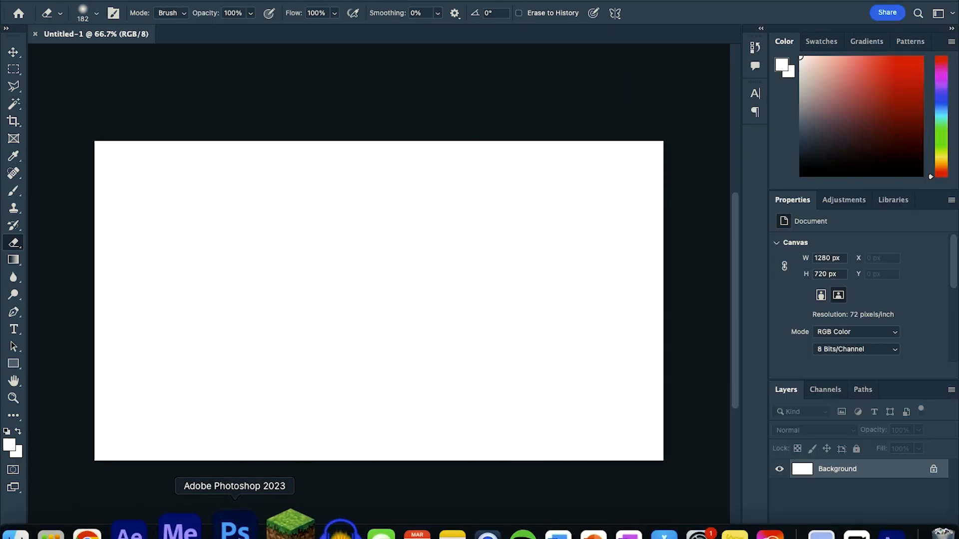
click(60, 527)
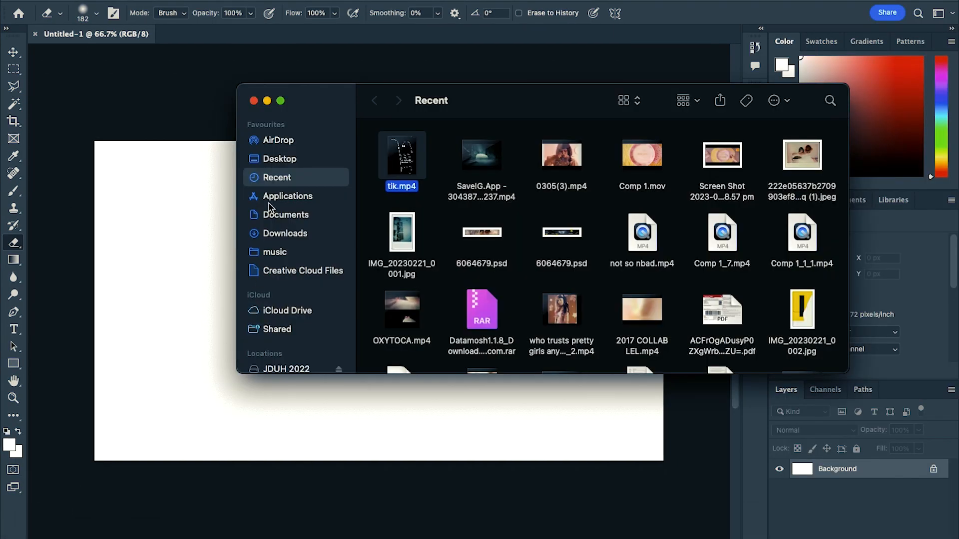
click(279, 160)
drag(400, 159, 160, 246)
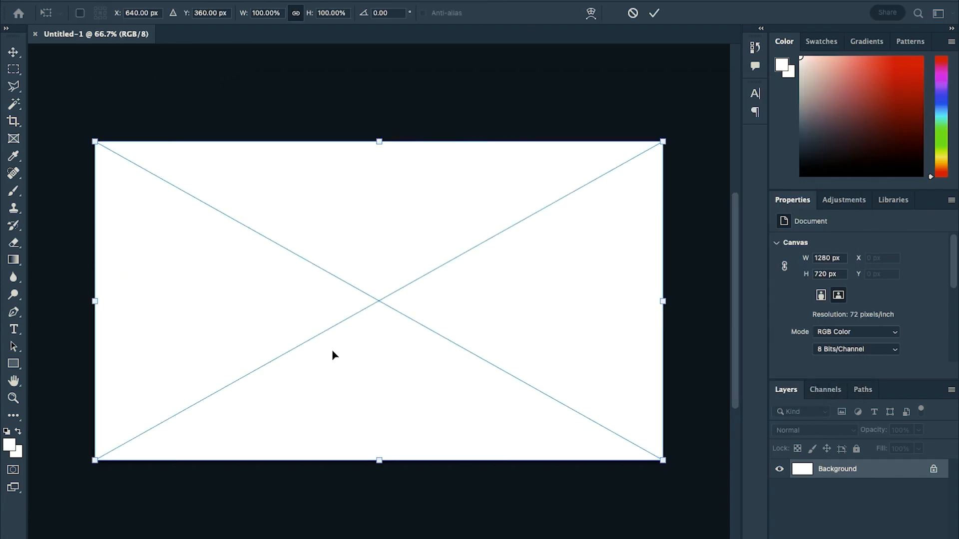
key(Return)
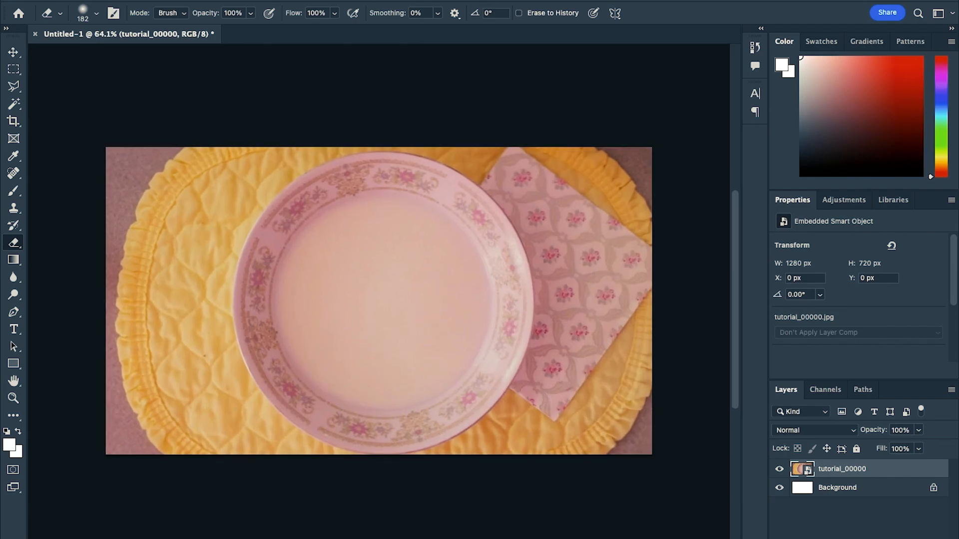
Switch back to After Effects and turn off Time Remap on the video layer
mouse_move(205, 533)
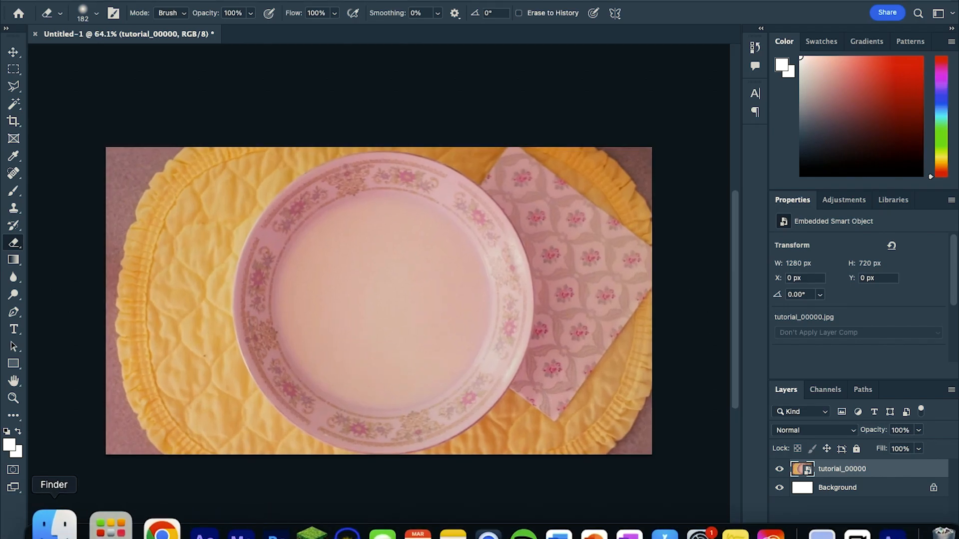
click(54, 528)
click(163, 530)
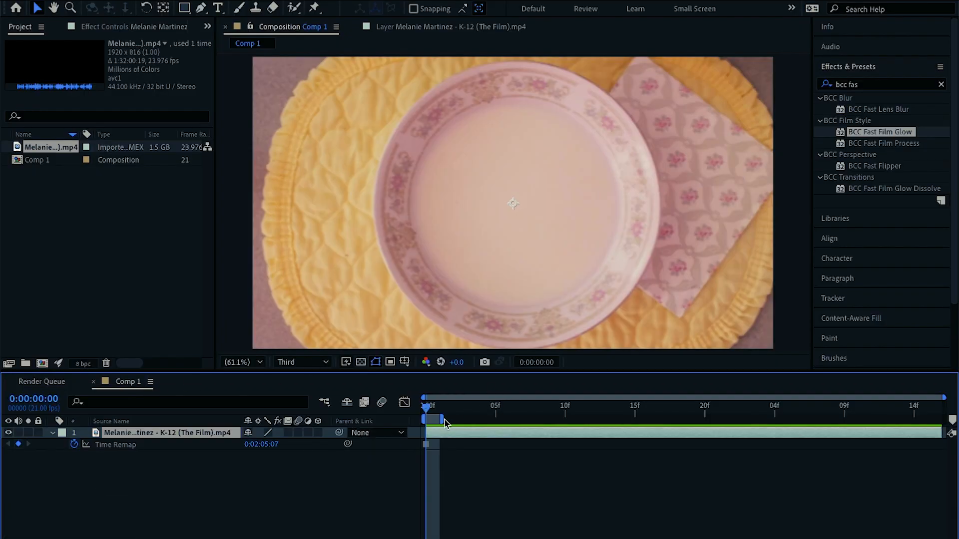
click(74, 444)
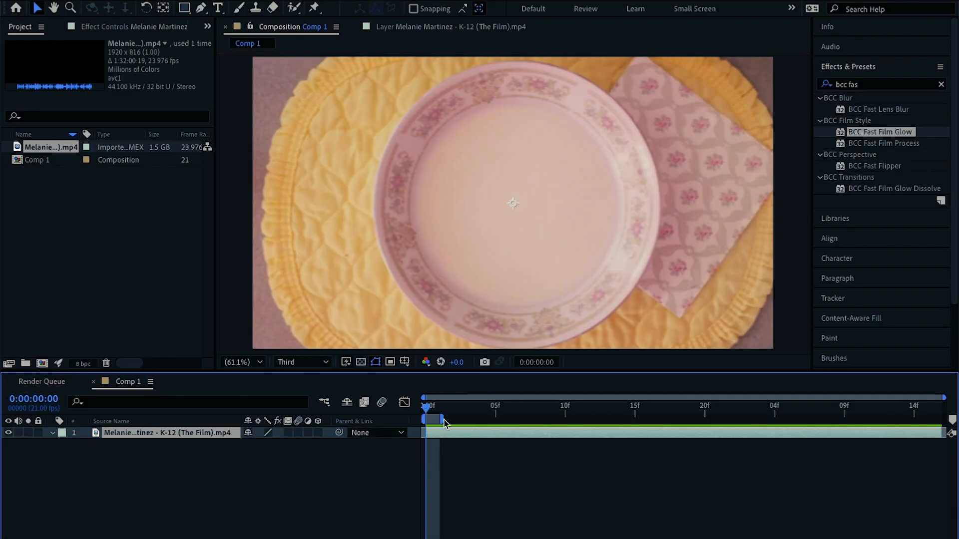
Move the playhead and a one-frame work area to 0:00:01:08, where the cereal letters appear
drag(430, 410, 939, 417)
drag(434, 421, 945, 433)
drag(858, 413, 832, 422)
drag(906, 420, 838, 419)
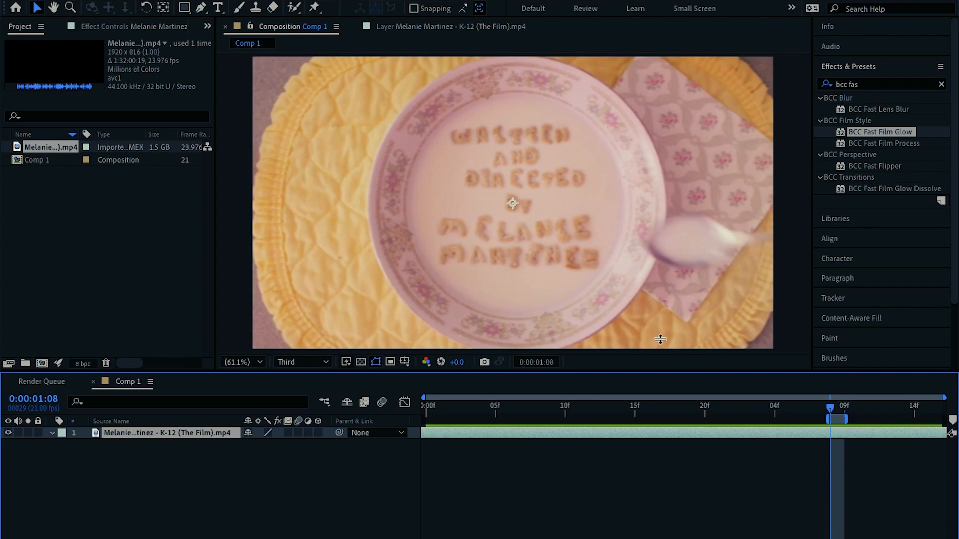
Add the composition to the render queue again, set its output to JPEG Sequence, and render it
click(180, 0)
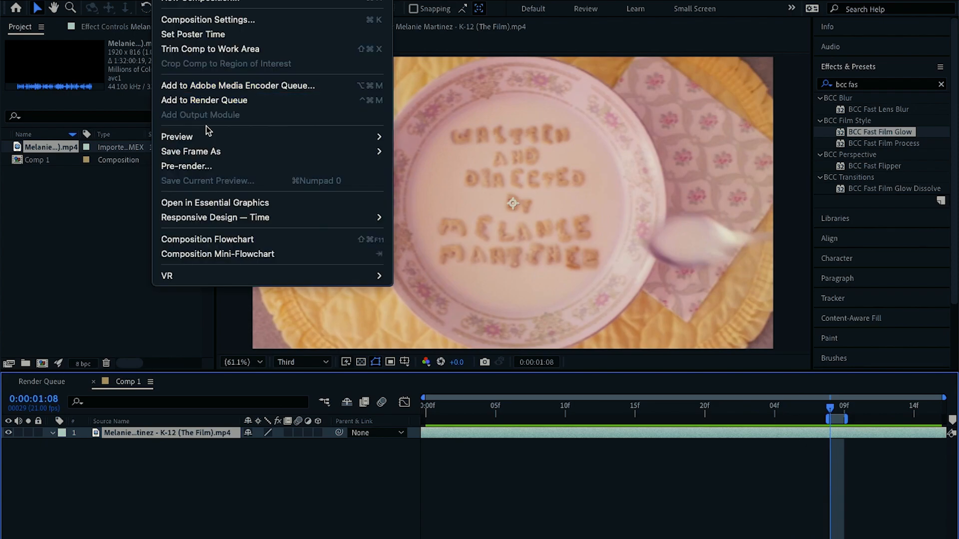
click(217, 102)
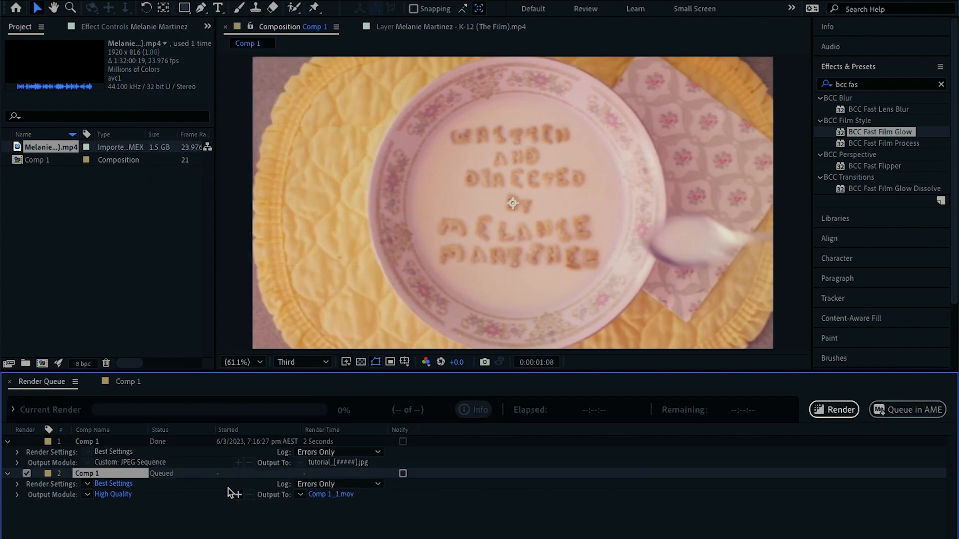
click(118, 498)
click(400, 122)
click(419, 206)
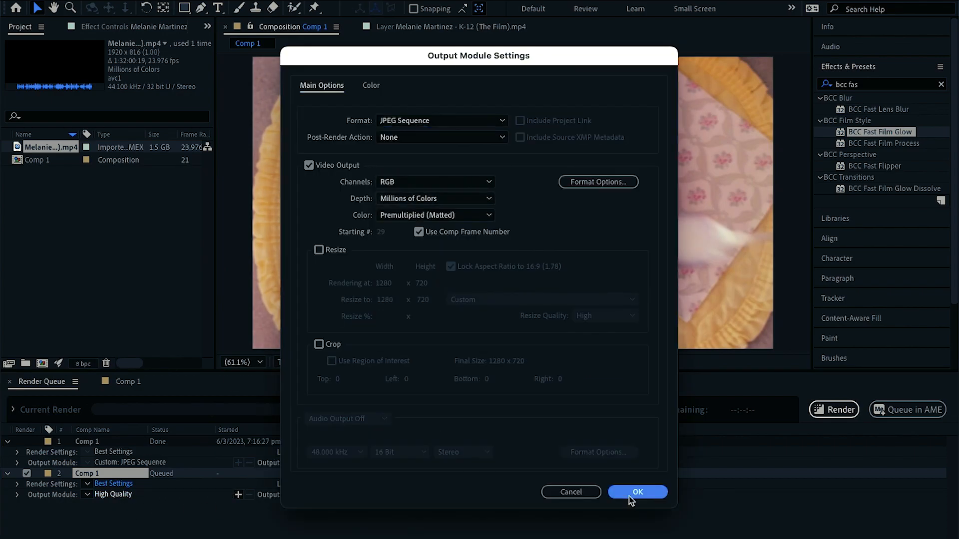
click(631, 497)
click(842, 411)
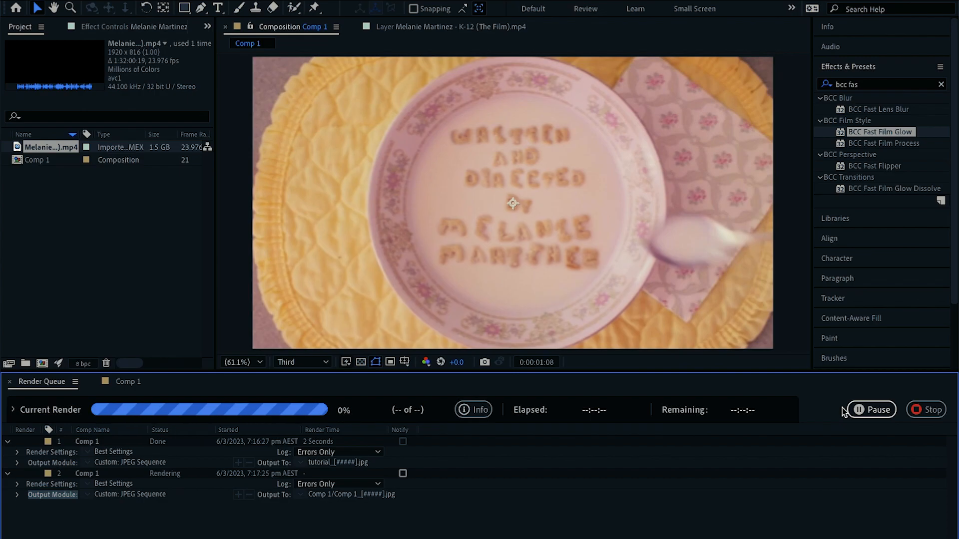
Switch to Photoshop and place the Comp 1_00029 frame on top of the first frame
click(238, 528)
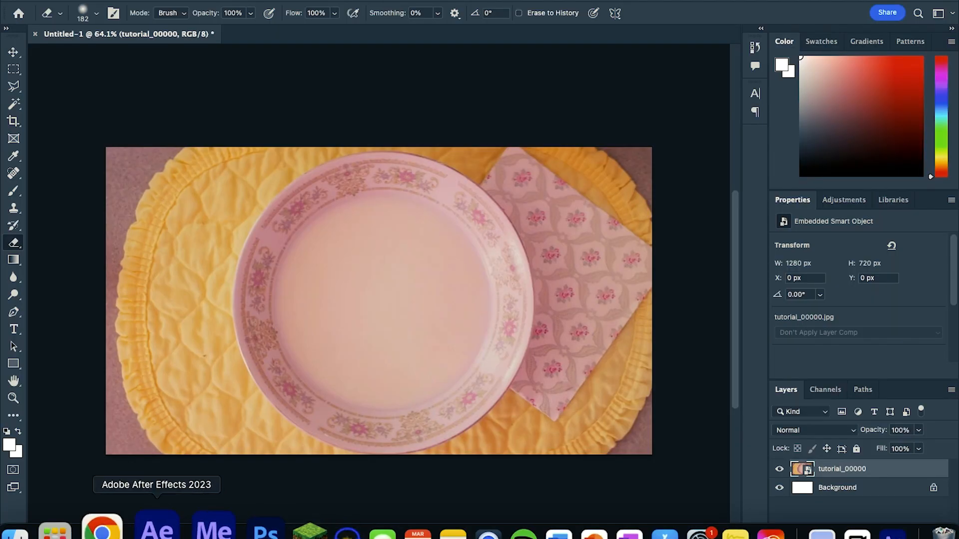
click(15, 530)
double_click(399, 152)
drag(399, 170, 189, 223)
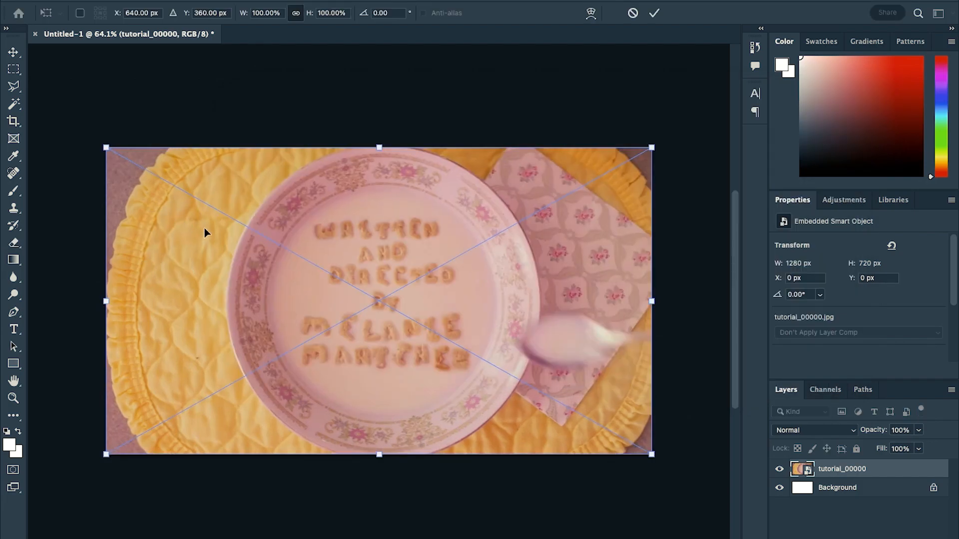
key(Return)
Hide the tutorial_00000 layer and duplicate the Comp 1_00029 layer
key(e)
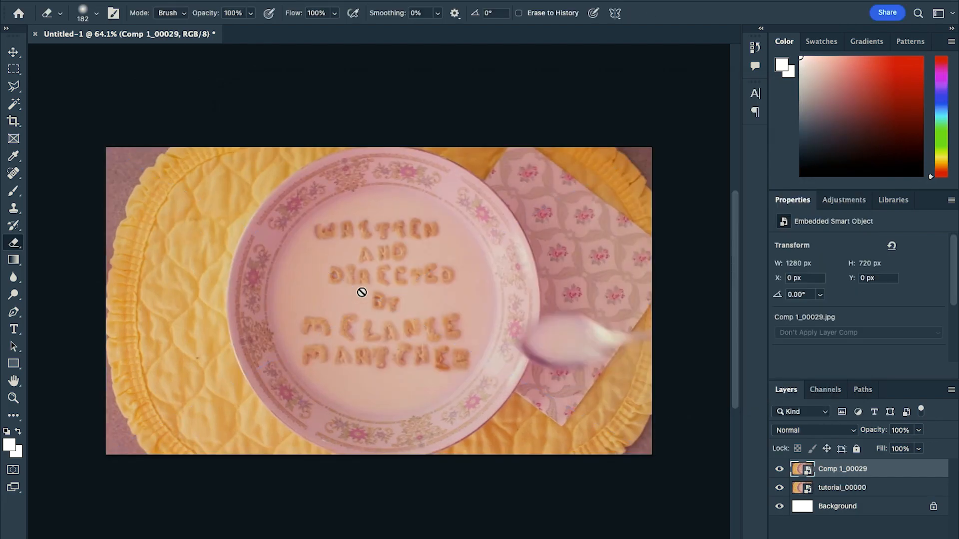
scroll(362, 293, up, 5)
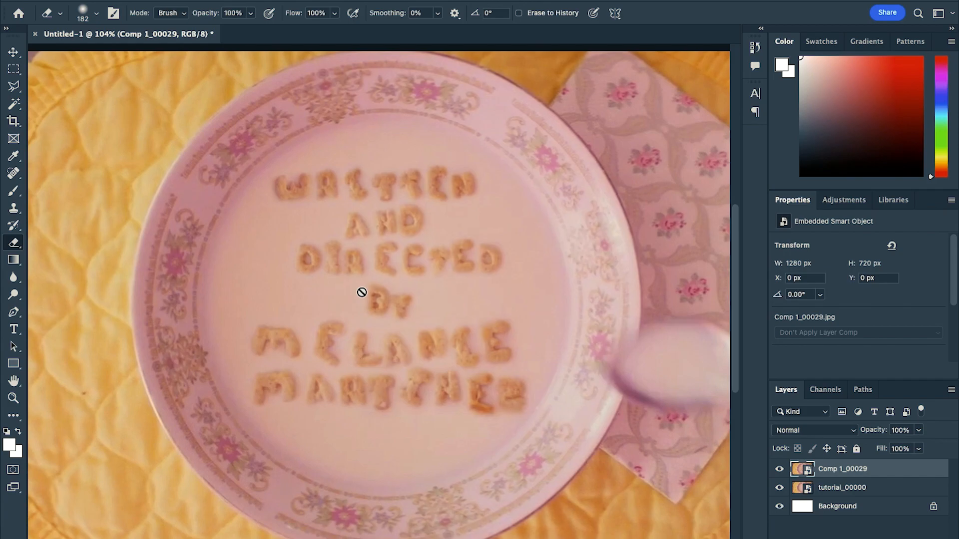
scroll(361, 292, up, 2)
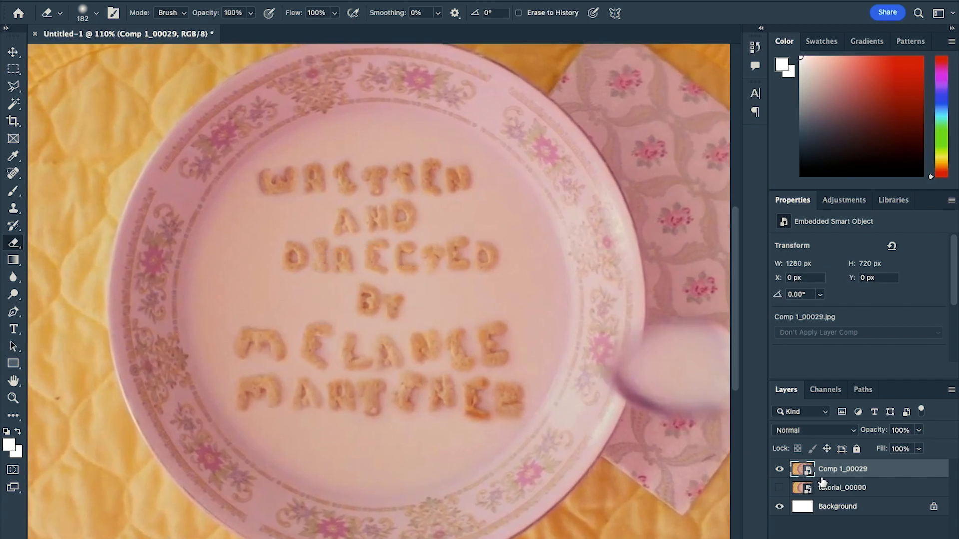
key(ctrl+j)
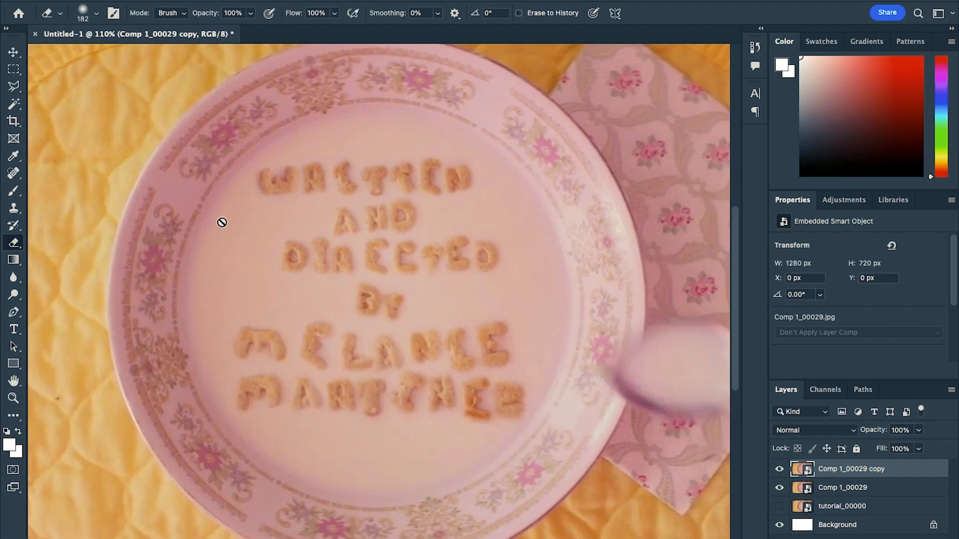
Select one cereal letter of DIRECTED with the Magic Wand, rasterize the copy layer, delete everything else, and deselect
click(14, 86)
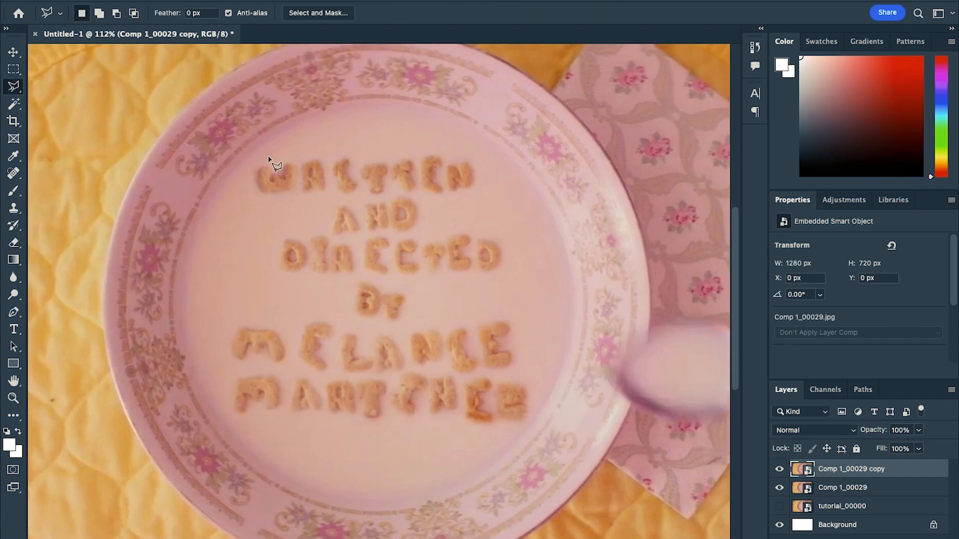
scroll(269, 159, up, 2)
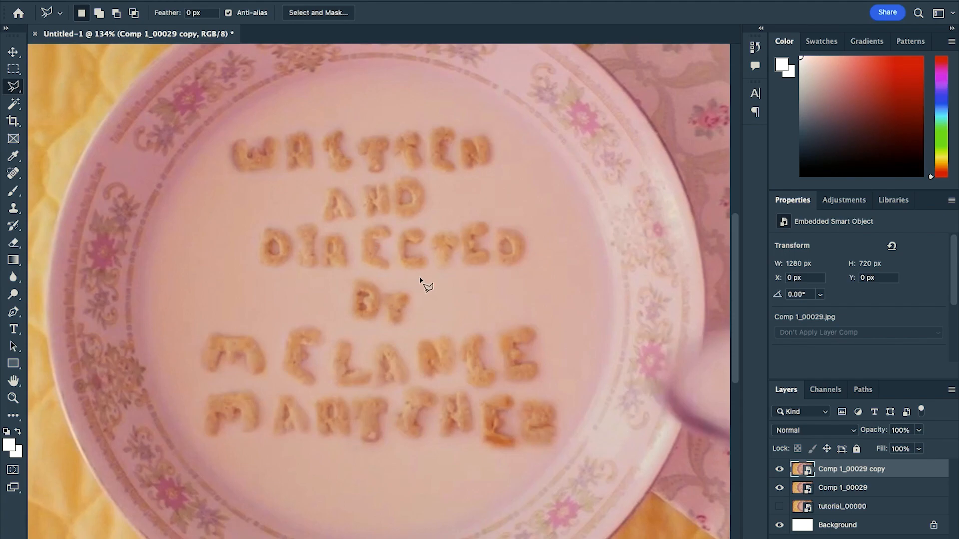
click(14, 105)
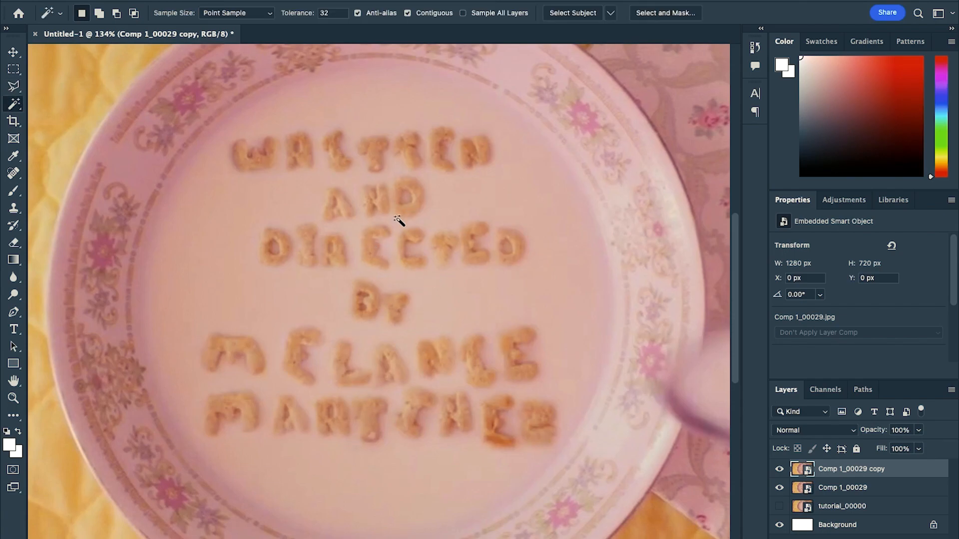
click(419, 269)
click(17, 248)
click(156, 284)
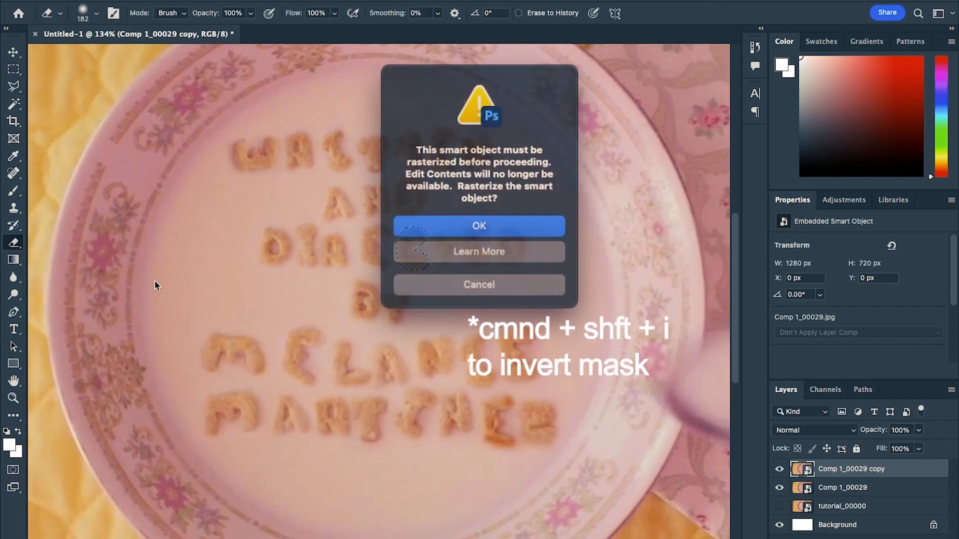
key(Return)
key(Delete)
key(super+d)
Move the extracted cereal letter off the plate onto the placemat near the upper left of the frame
scroll(374, 359, down, 5)
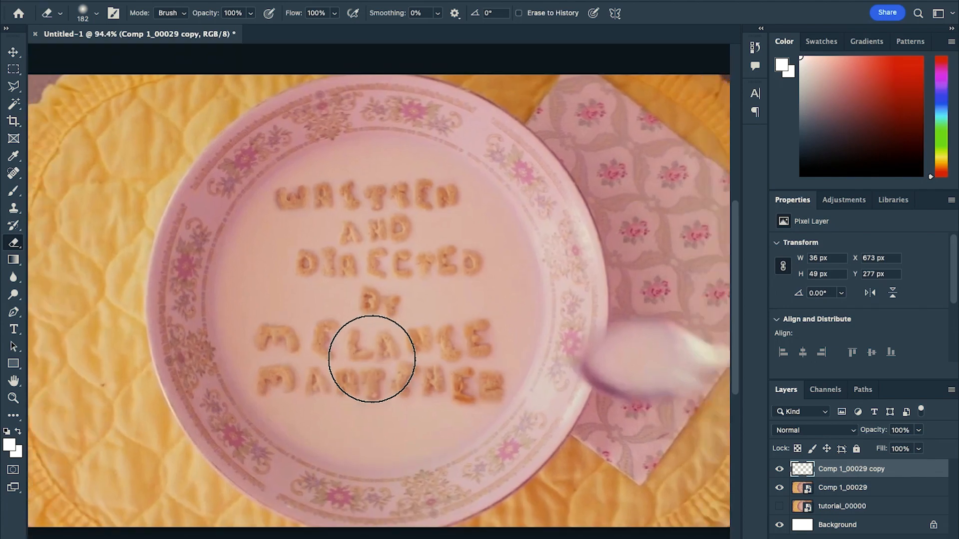
key(super+t)
scroll(402, 269, up, 2)
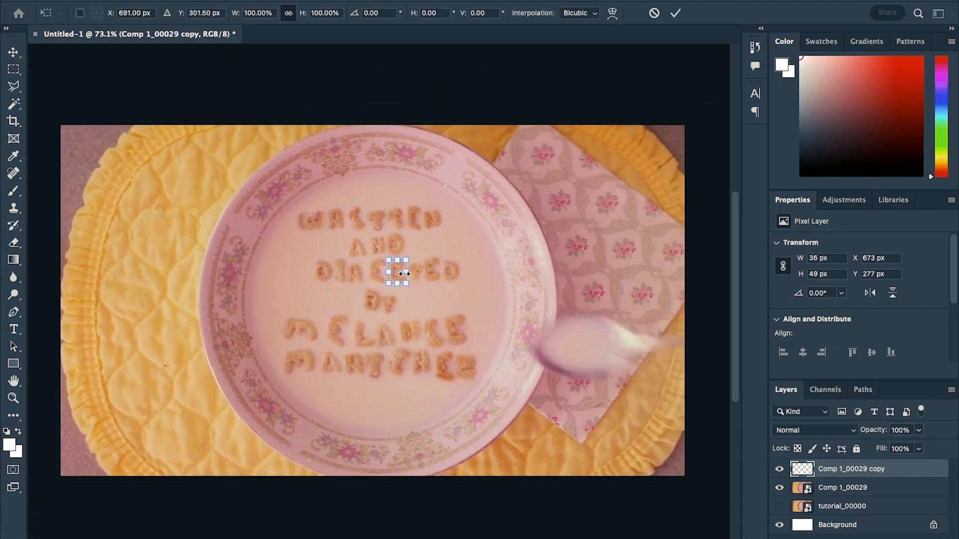
drag(401, 266, 114, 216)
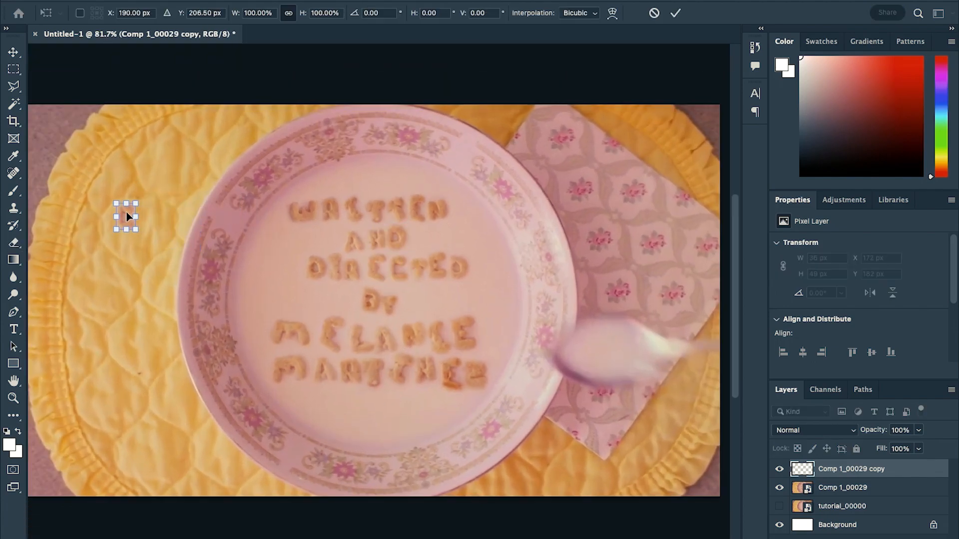
key(Return)
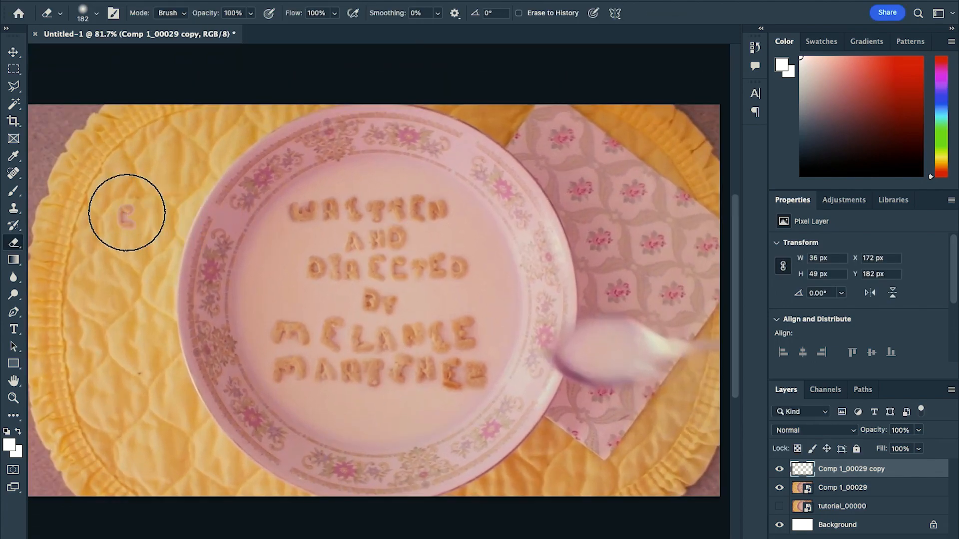
Duplicate the frame layer and extract more cereal letters, arranging them in rows beside the first letter on the placemat
click(831, 487)
key(ctrl+j)
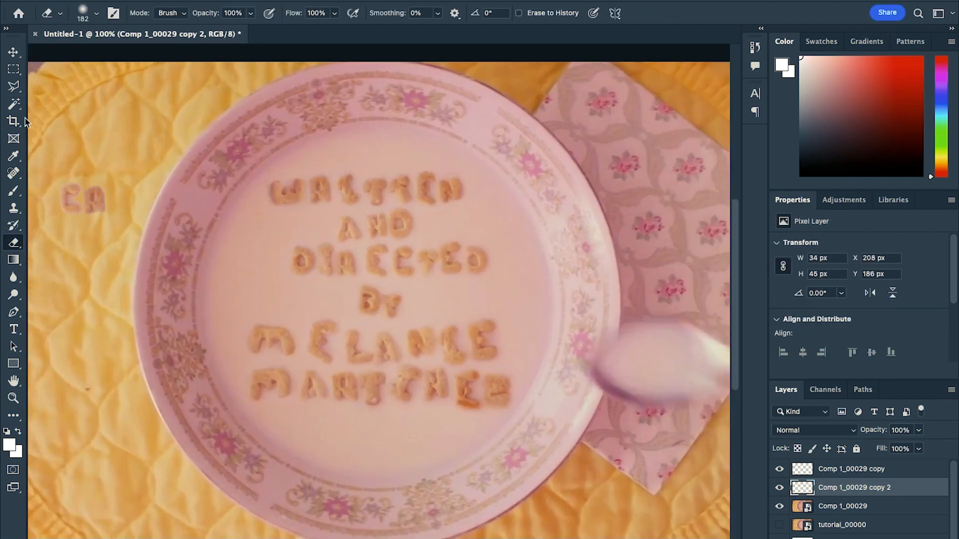
key(w)
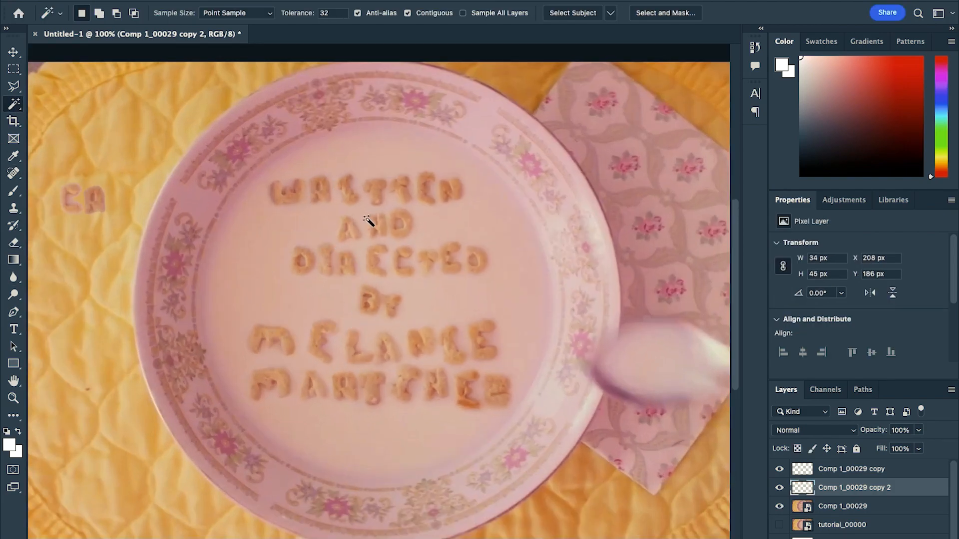
click(842, 506)
key(ctrl+j)
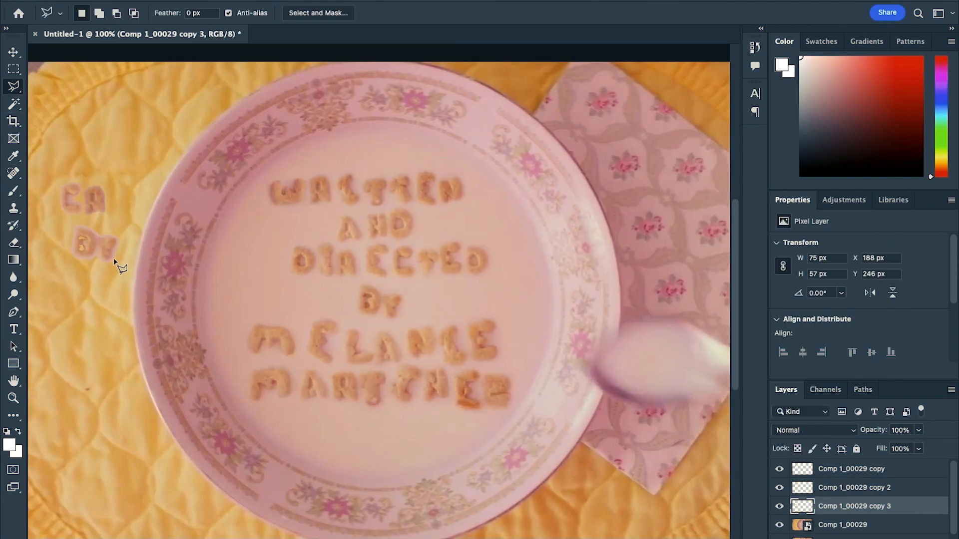
click(849, 522)
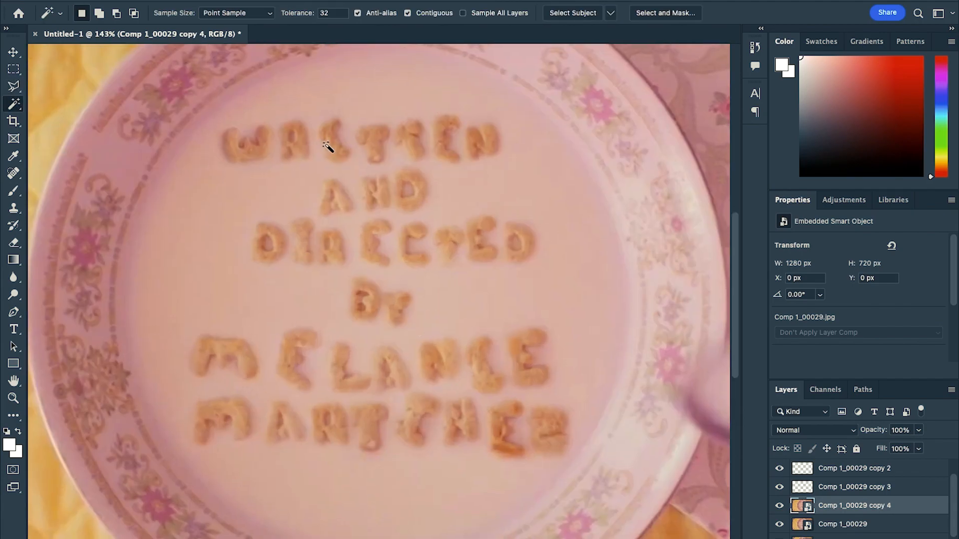
key(e)
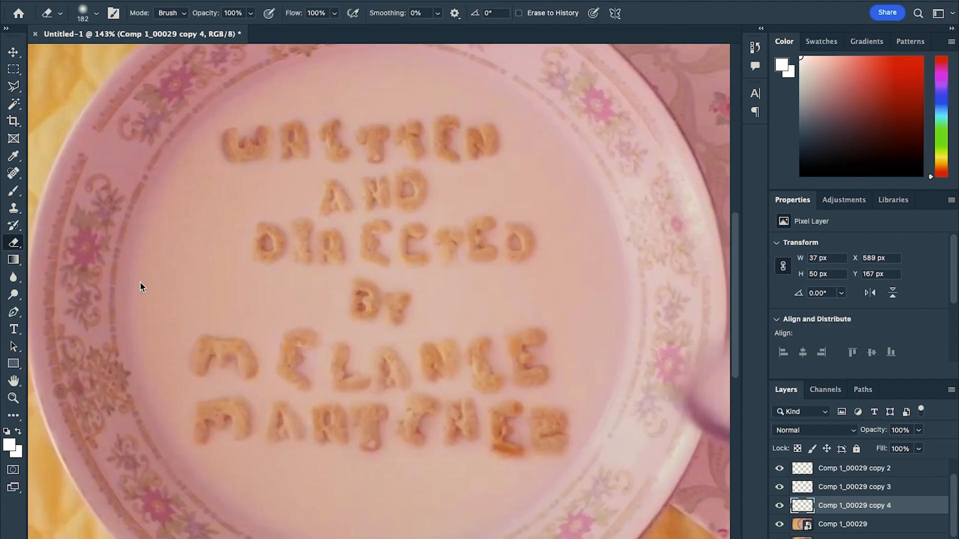
Copy another cereal letter into its own layer and move it into a third row below the others
key(w)
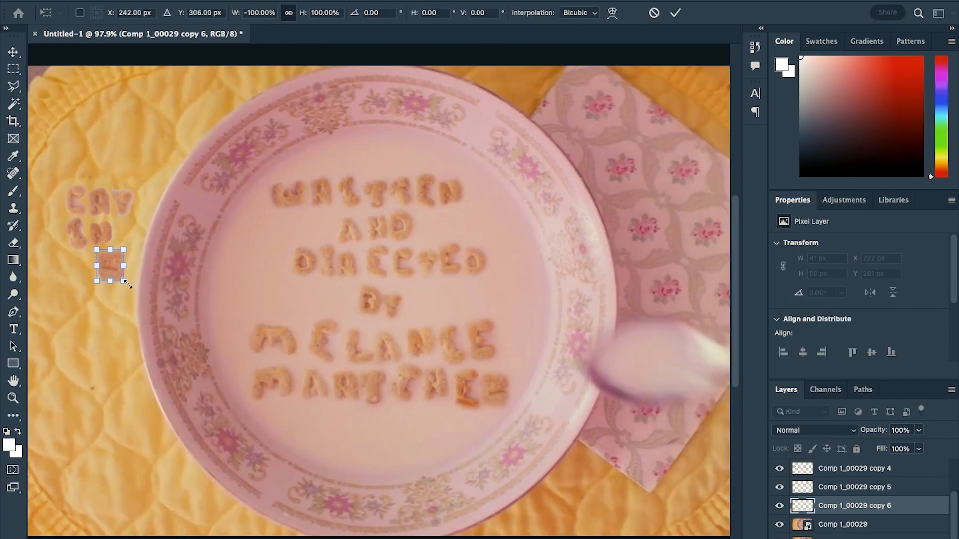
key(e)
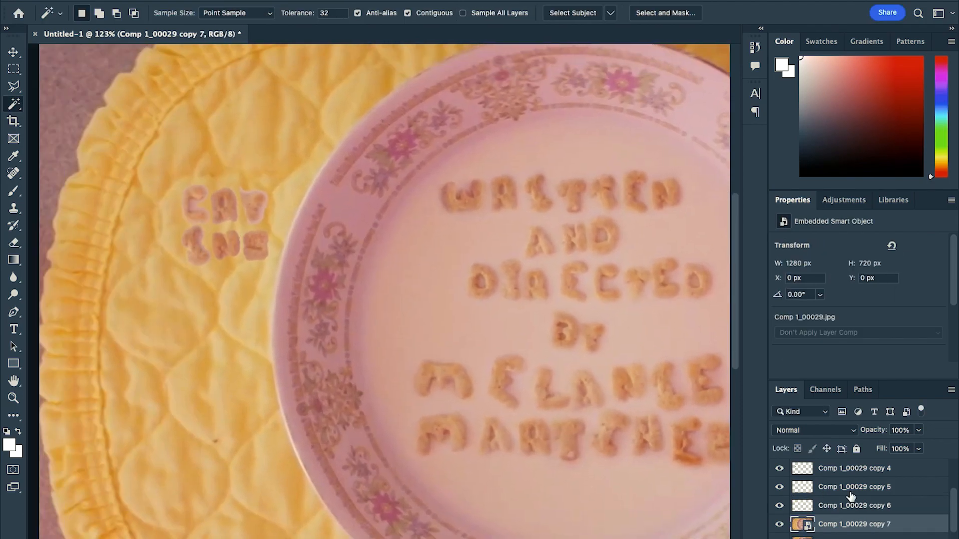
key(ctrl+j)
key(ctrl+t)
drag(207, 264, 207, 299)
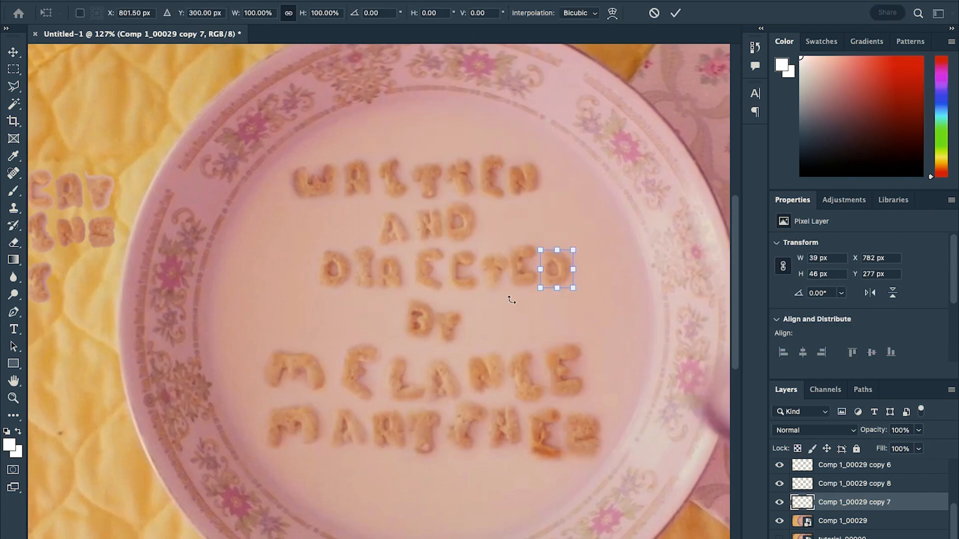
drag(509, 293, 75, 285)
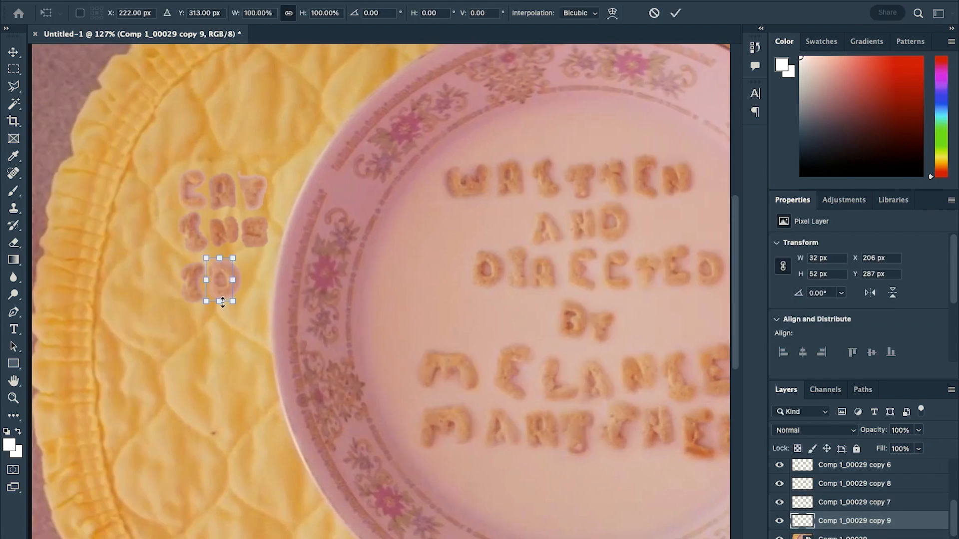
drag(221, 310, 221, 326)
drag(220, 278, 217, 273)
key(Return)
Convert the selected letter layers to a smart object, duplicate it, and shift the copy to the right in the row
shift+click(870, 506)
right_click(871, 510)
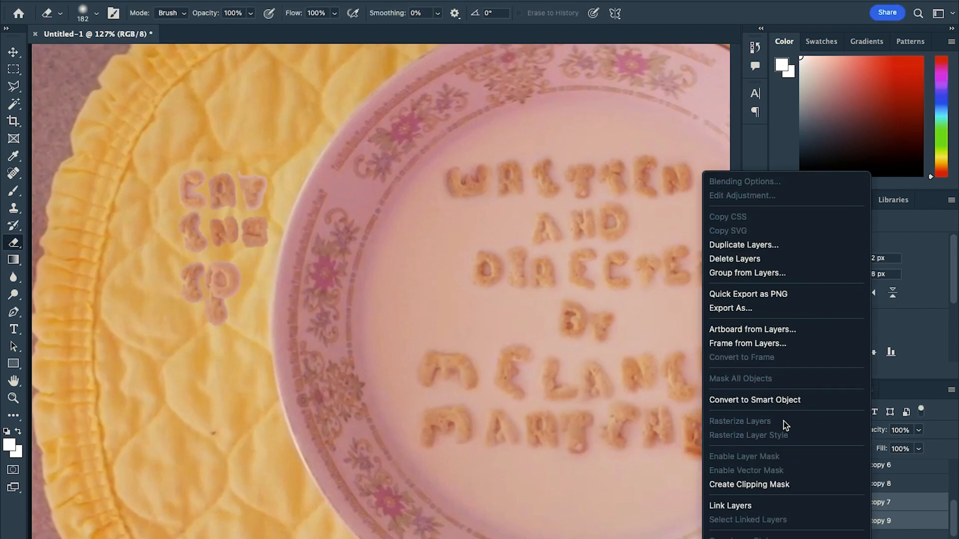
click(771, 400)
key(super+j)
key(super+t)
drag(221, 284, 260, 284)
key(Return)
drag(280, 328, 233, 315)
Duplicate the frame layer and extract one more letter, placing it in a fourth row beneath the others
click(850, 524)
key(super+t)
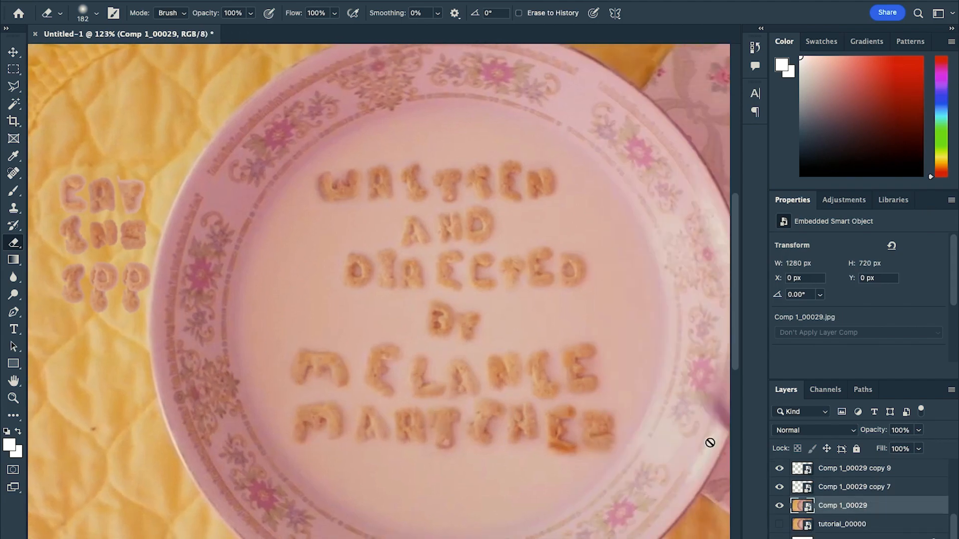
key(super+j)
key(w)
scroll(348, 339, up, 2)
scroll(348, 339, up, 2)
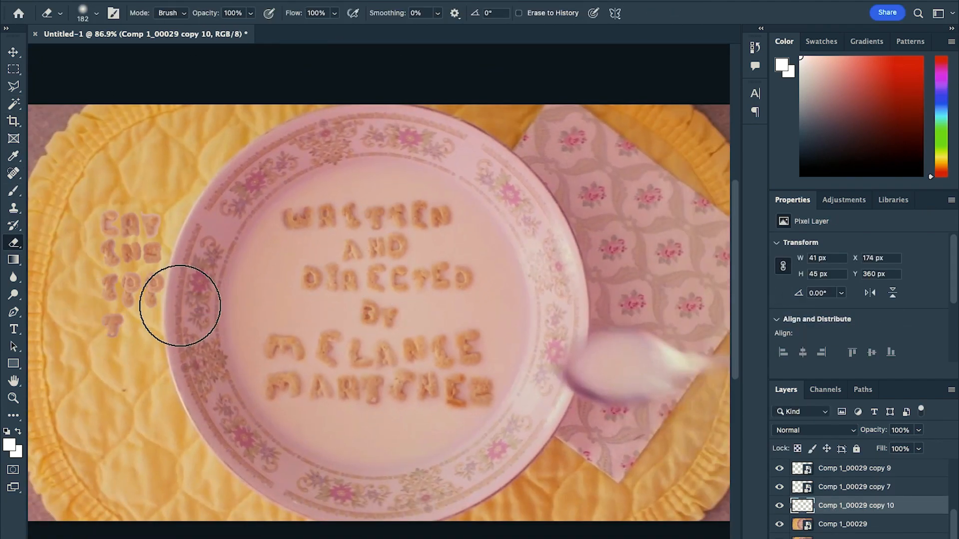
scroll(834, 512, down, 1)
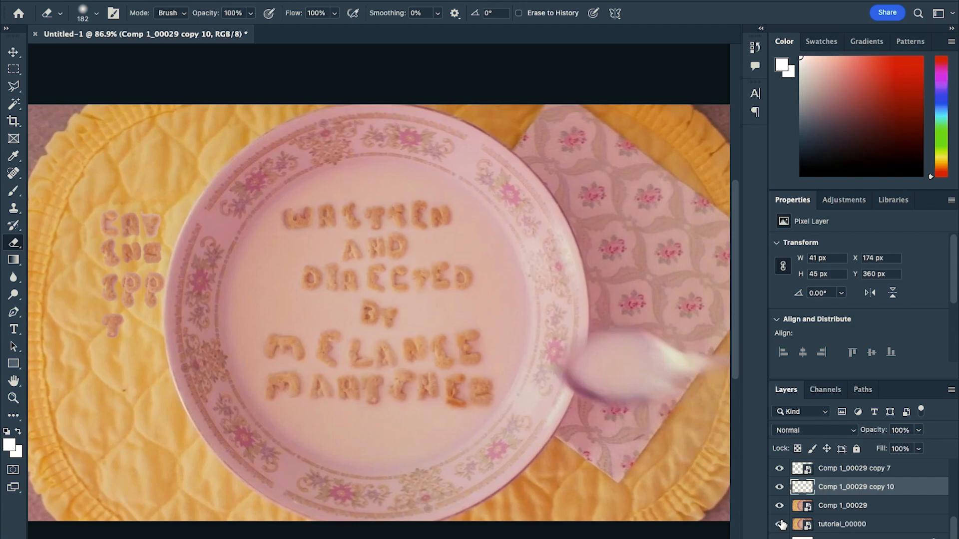
Show the tutorial_00000 layer, erase it with a 428 px soft eraser leaving only the milk, then hide it
click(855, 530)
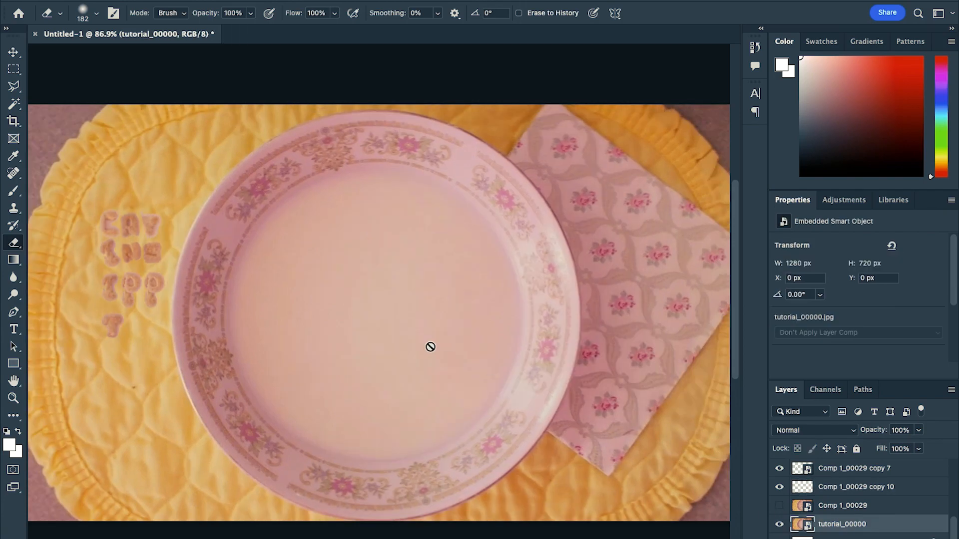
key(ctrl+minus)
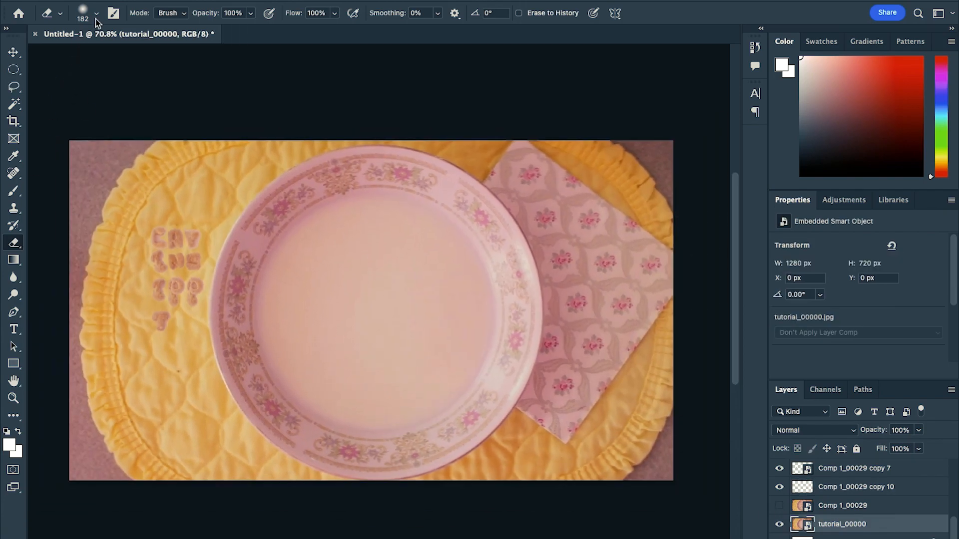
click(97, 15)
click(134, 54)
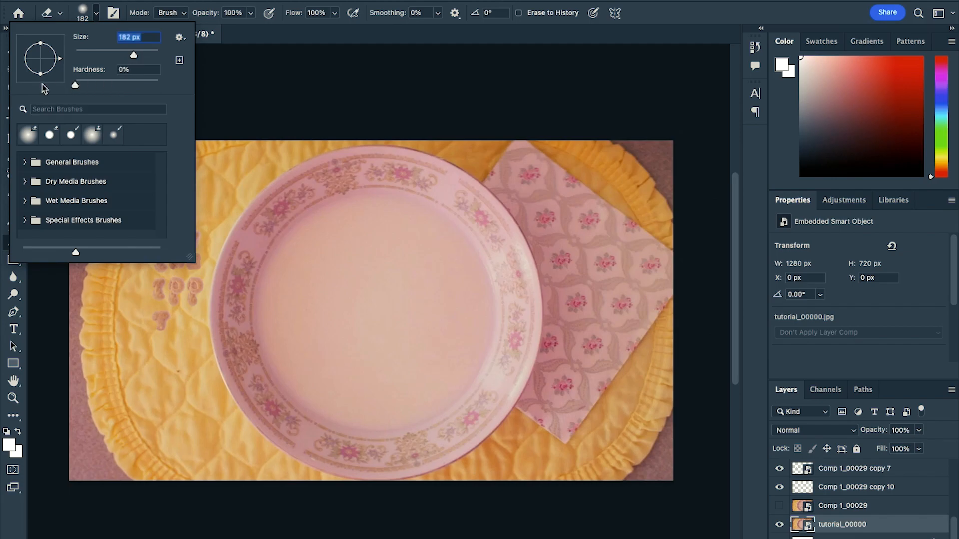
key(Return)
click(357, 227)
click(479, 220)
mouse_move(293, 154)
mouse_down()
mouse_move(284, 120)
mouse_move(232, 145)
mouse_move(373, 80)
mouse_move(461, 100)
mouse_move(255, 94)
mouse_move(544, 99)
mouse_move(506, 169)
mouse_move(542, 163)
mouse_move(508, 130)
mouse_move(585, 224)
mouse_move(602, 293)
mouse_move(616, 271)
mouse_move(575, 444)
mouse_move(616, 331)
mouse_move(511, 487)
mouse_move(593, 459)
mouse_move(530, 501)
mouse_move(289, 523)
mouse_move(351, 527)
mouse_move(241, 499)
mouse_move(249, 522)
mouse_move(191, 459)
mouse_move(163, 356)
mouse_move(167, 417)
mouse_move(162, 338)
mouse_move(187, 208)
mouse_move(107, 276)
mouse_move(191, 181)
mouse_move(168, 199)
mouse_move(192, 163)
mouse_move(343, 107)
mouse_up()
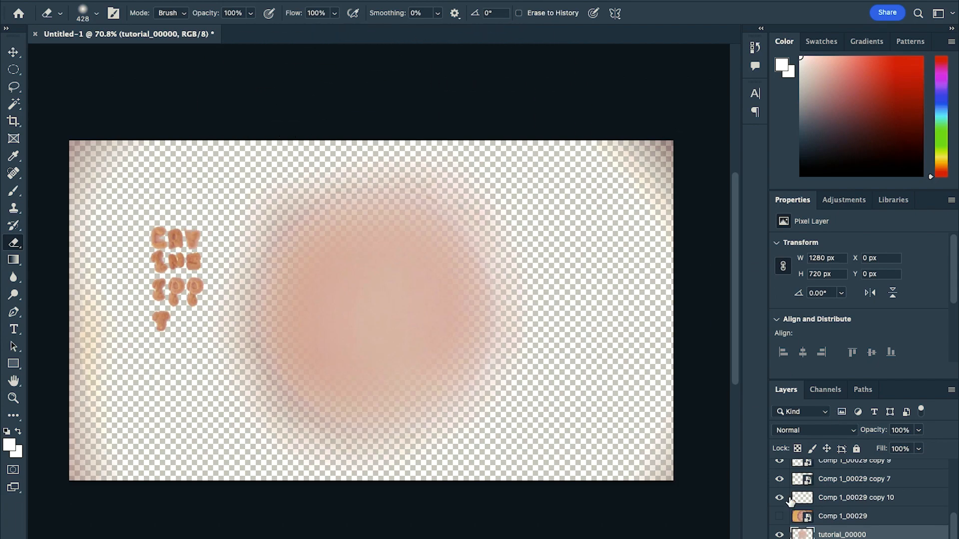
click(777, 525)
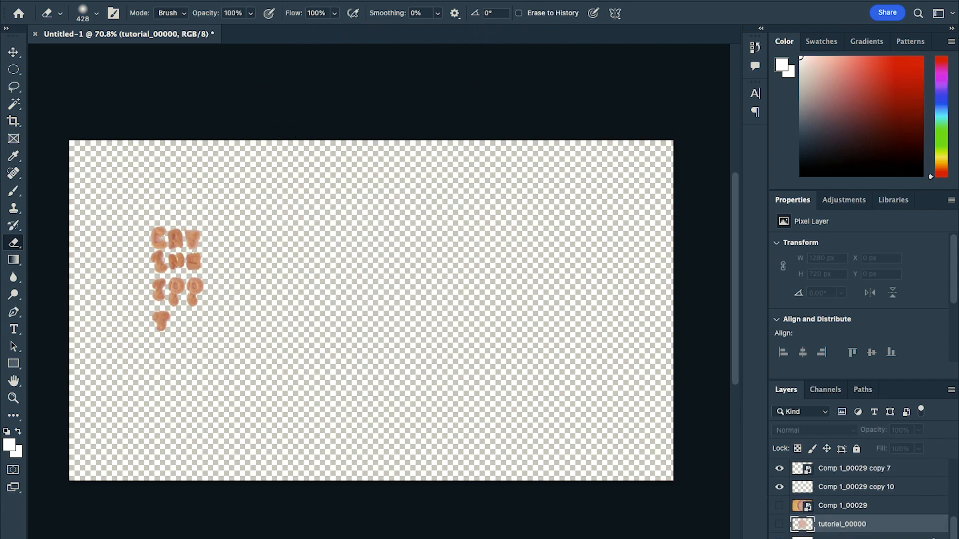
Quick-export the visible letters as a PNG named letters in the tut folder
click(95, 1)
mouse_move(131, 192)
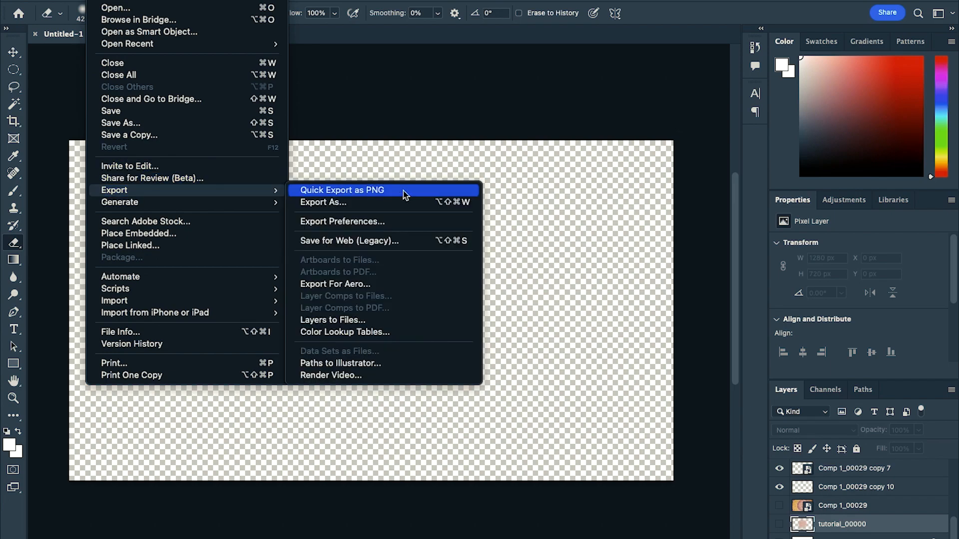
click(403, 191)
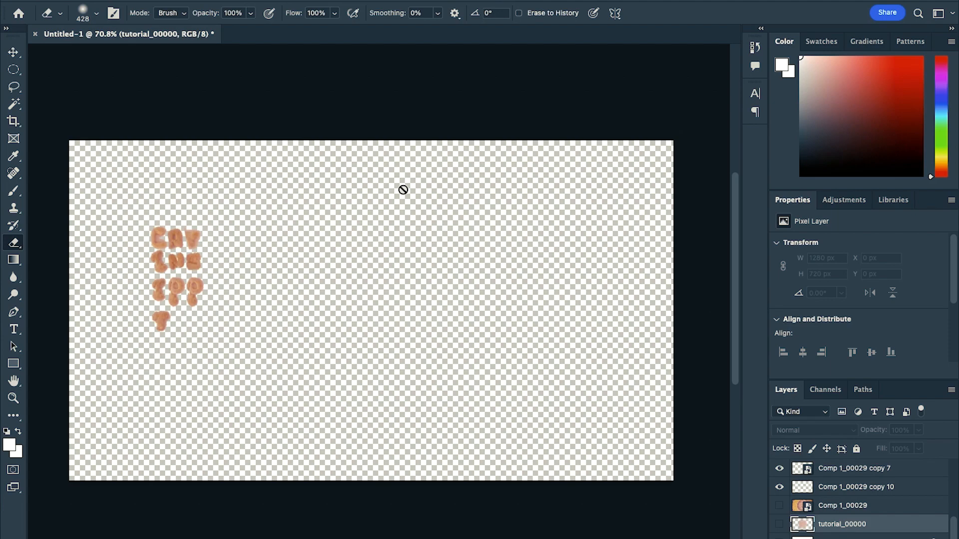
click(356, 335)
text(tt)
click(552, 237)
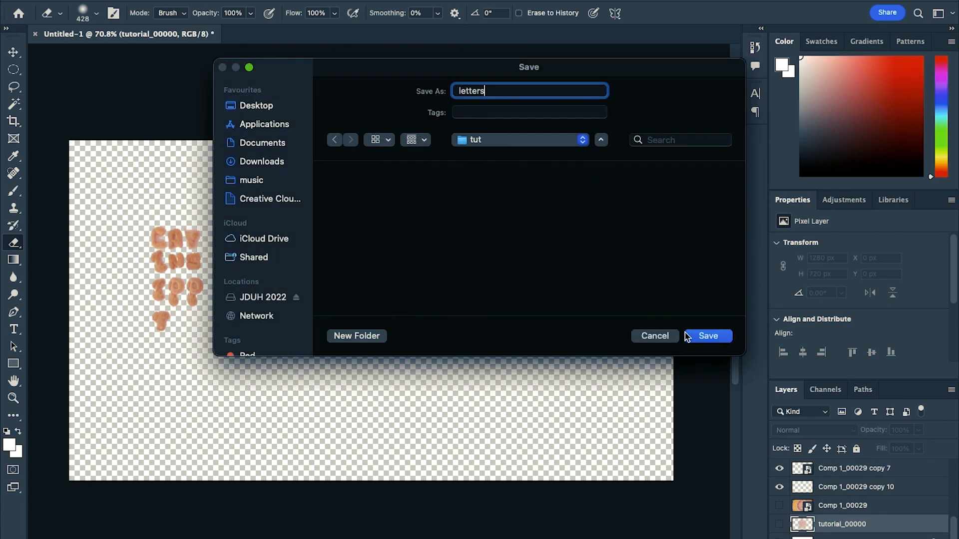
click(704, 335)
Hide the letter layers and show only the erased tutorial_00000 layer
click(780, 470)
scroll(781, 472, up, 8)
drag(780, 471, 848, 508)
scroll(844, 507, down, 8)
click(781, 526)
Quick-export the milk layer as a PNG named milk in the tut folder
click(155, 0)
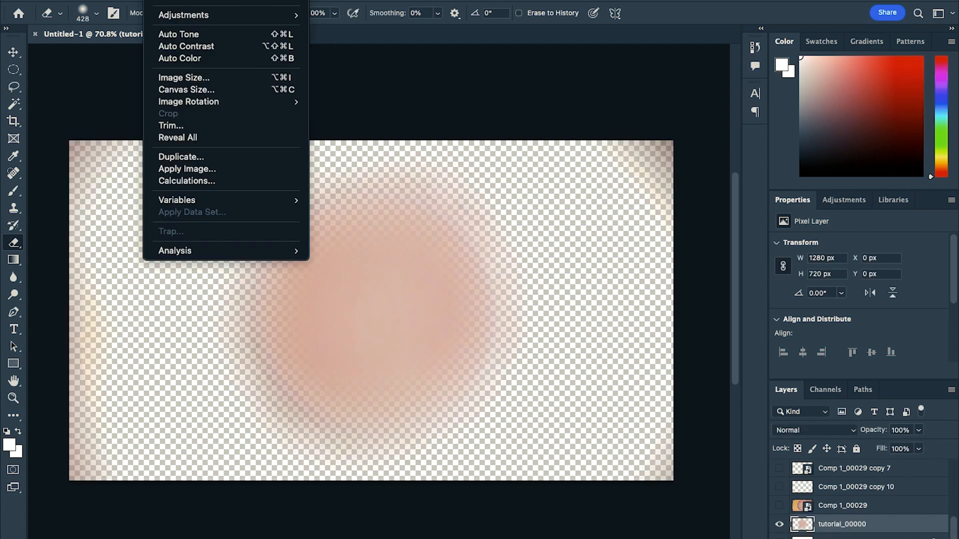
mouse_move(144, 192)
click(368, 191)
text(milk)
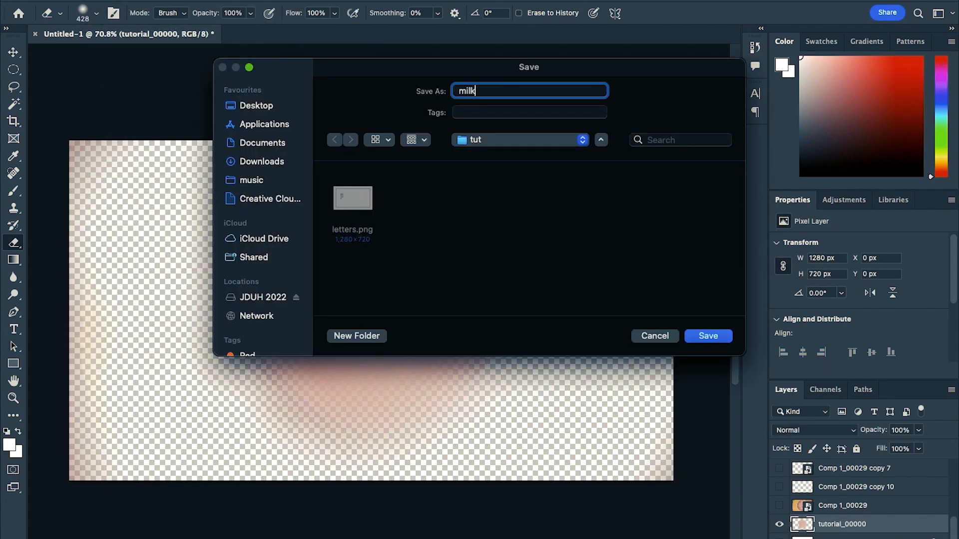
click(707, 336)
Switch to After Effects and bring milk.png from the tut folder into the Comp 1 timeline
click(159, 527)
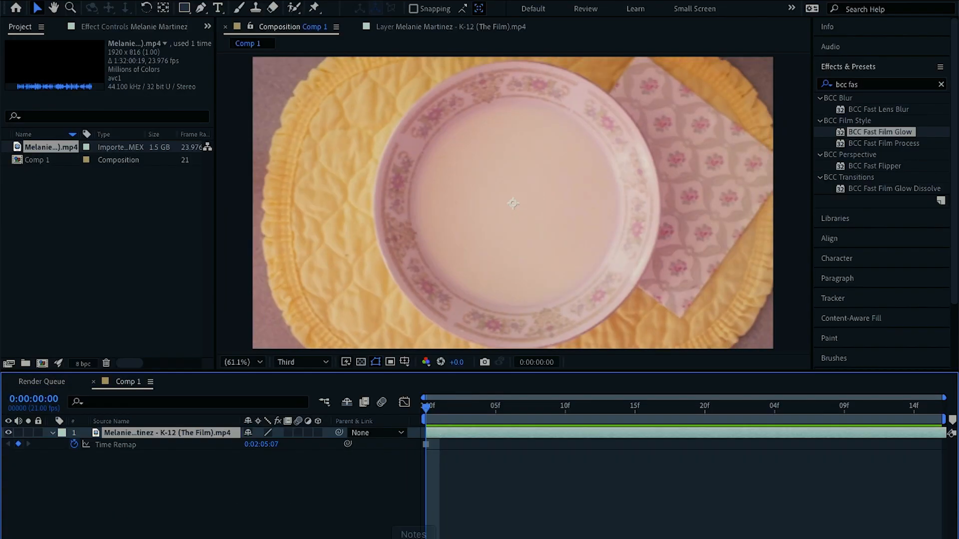
click(38, 527)
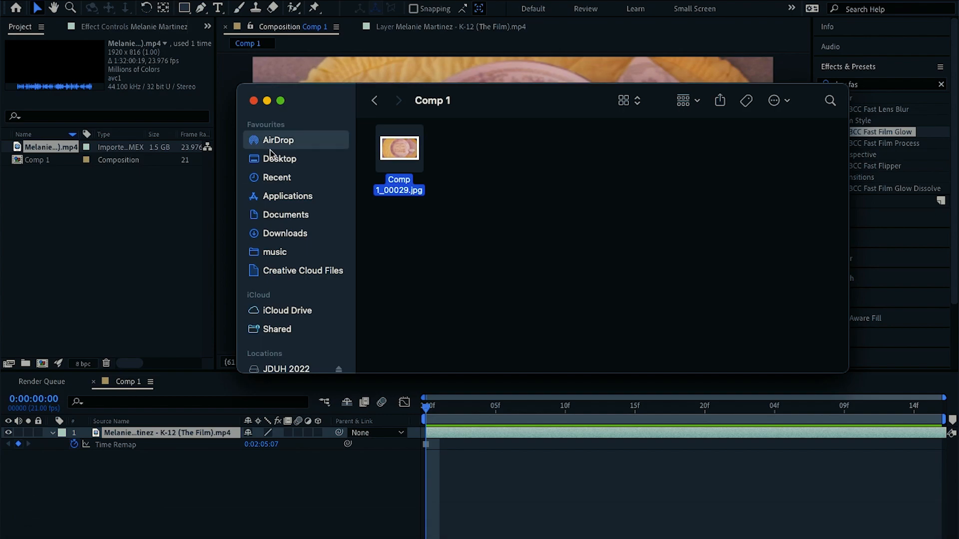
click(287, 160)
double_click(389, 165)
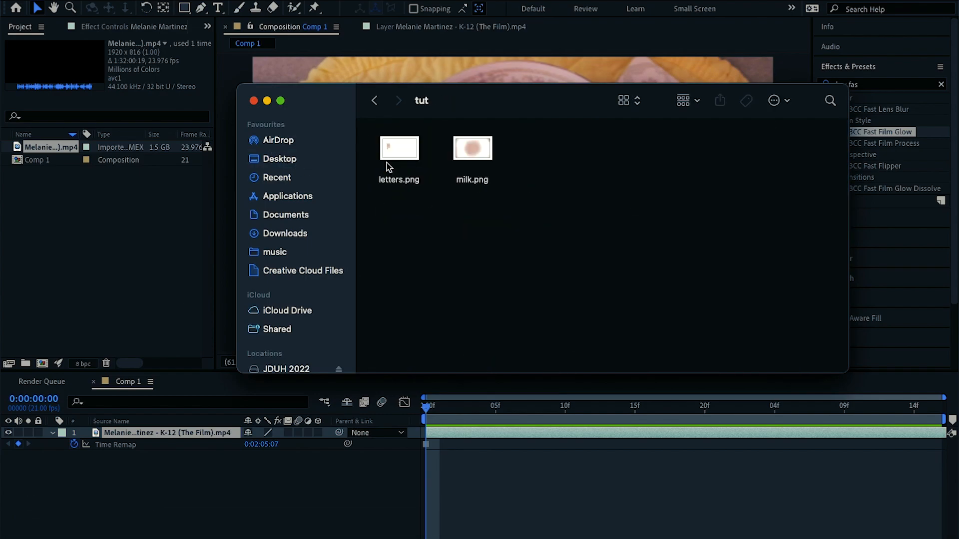
drag(507, 96, 773, 214)
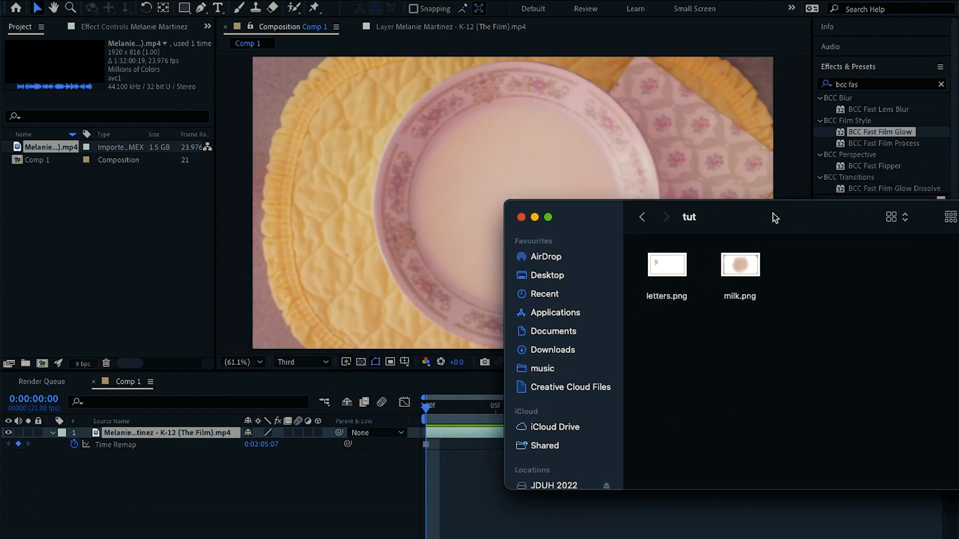
drag(743, 264, 455, 475)
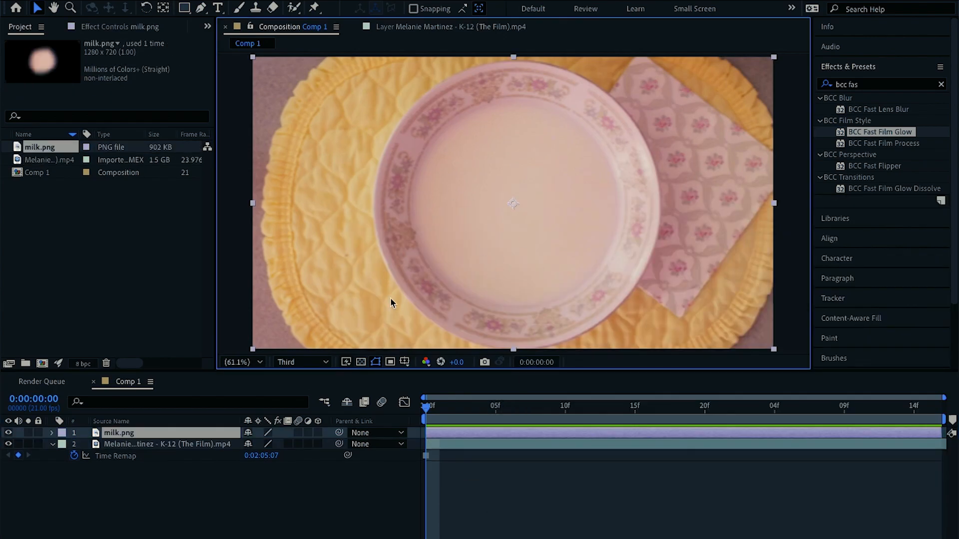
Add letters.png from the tut folder to the top of the Comp 1 timeline and set its label to Orange
click(45, 527)
drag(667, 265, 473, 485)
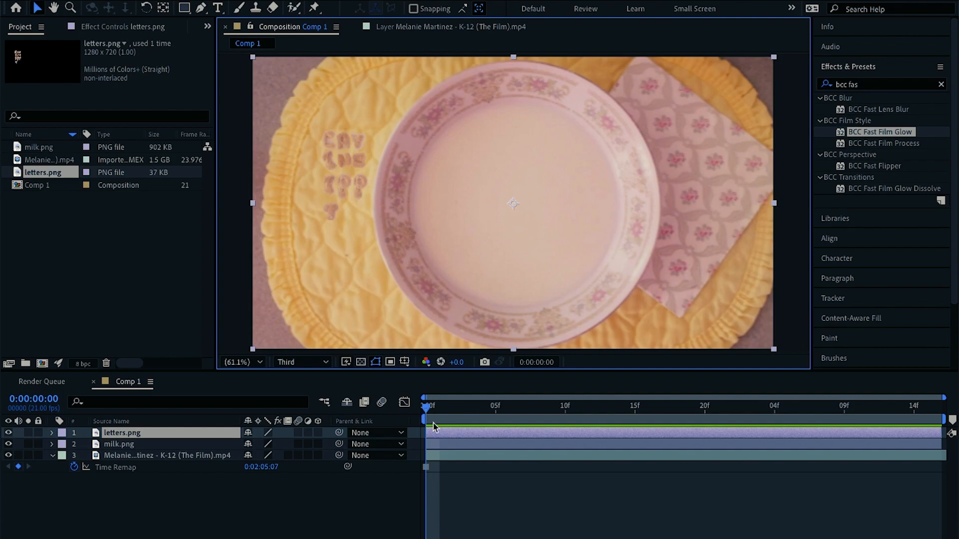
click(62, 433)
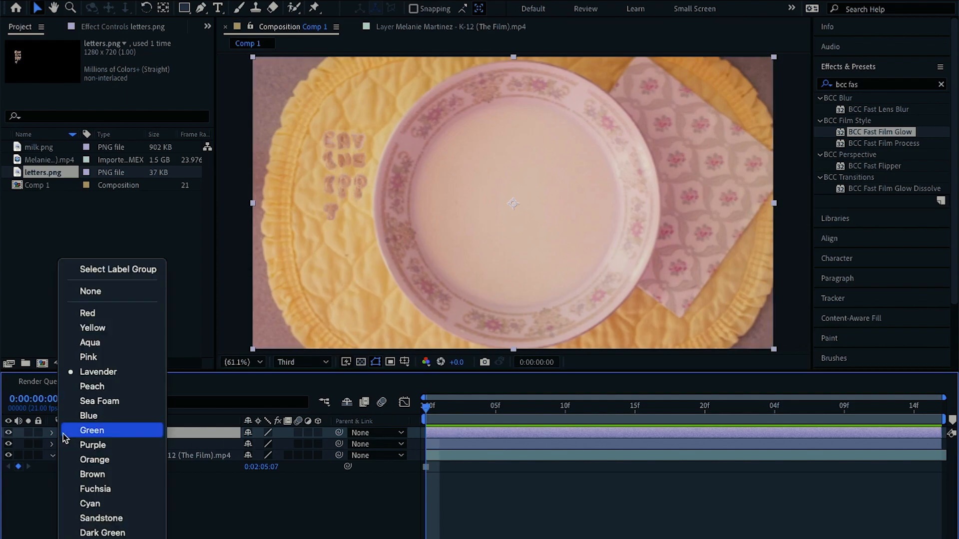
click(120, 459)
Duplicate the letters.png layer repeatedly to build a stack of copies
key(ctrl+d)
key(ctrl+d)
key(ctrl+d)
key(ctrl+d)
key(ctrl+d)
key(ctrl+d)
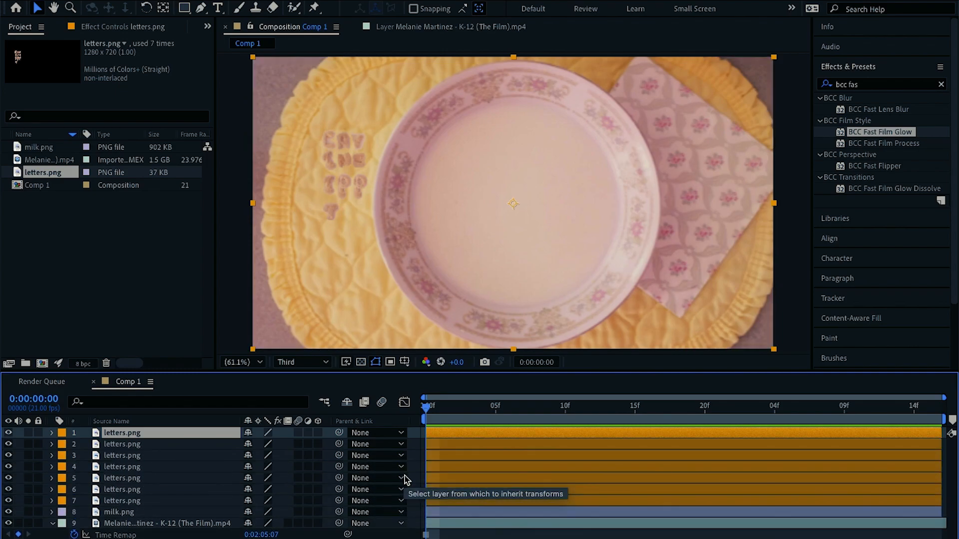
key(ctrl+d)
key(ctrl+d)
key(ctrl+d)
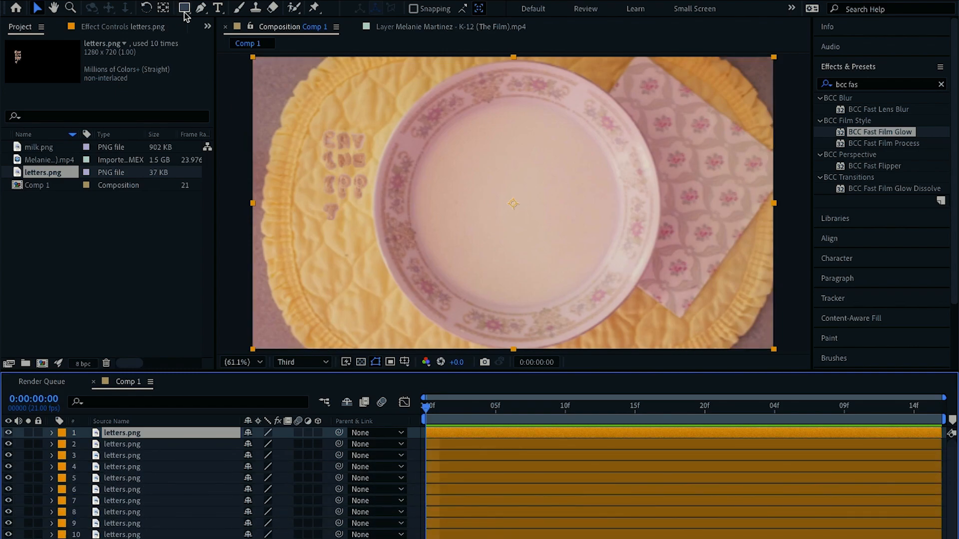
Switch to the Pen tool, set preview resolution to Full, and mask the first letter on the top letters.png layer
click(199, 12)
scroll(305, 89, up, 2)
click(316, 362)
click(311, 395)
scroll(388, 184, up, 2)
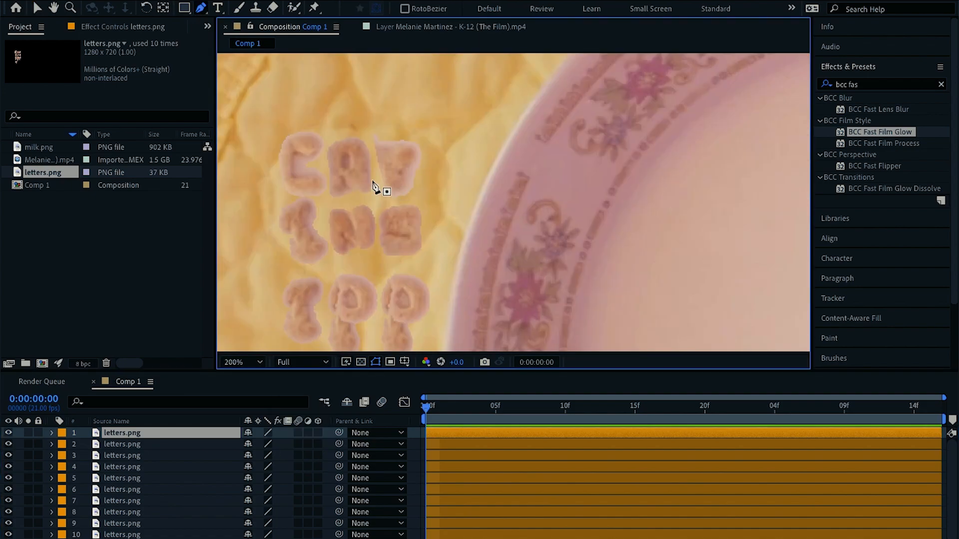
click(330, 199)
click(329, 199)
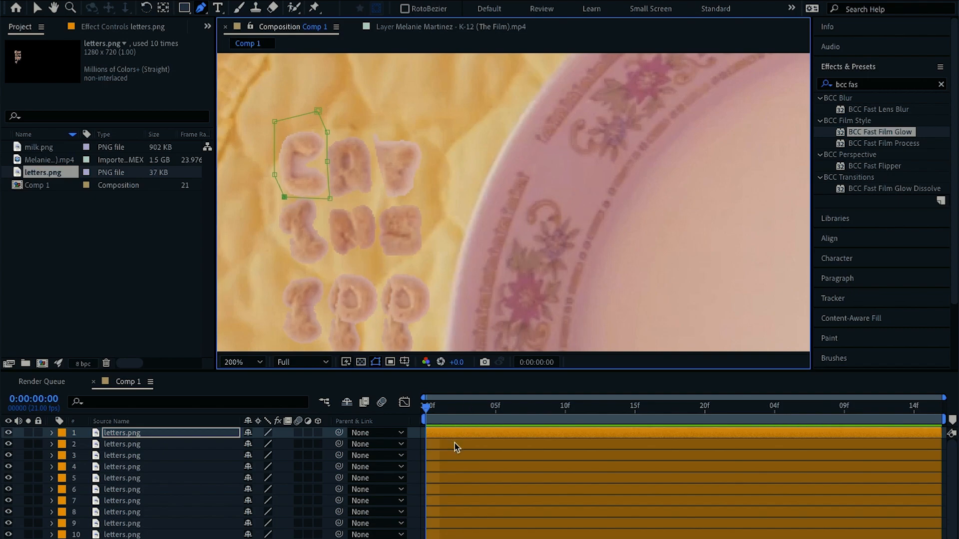
Draw a Pen mask around another top-row letter on the next letters.png layer
click(454, 443)
click(450, 457)
click(425, 192)
click(429, 128)
click(383, 126)
click(371, 138)
click(375, 177)
click(425, 192)
click(451, 466)
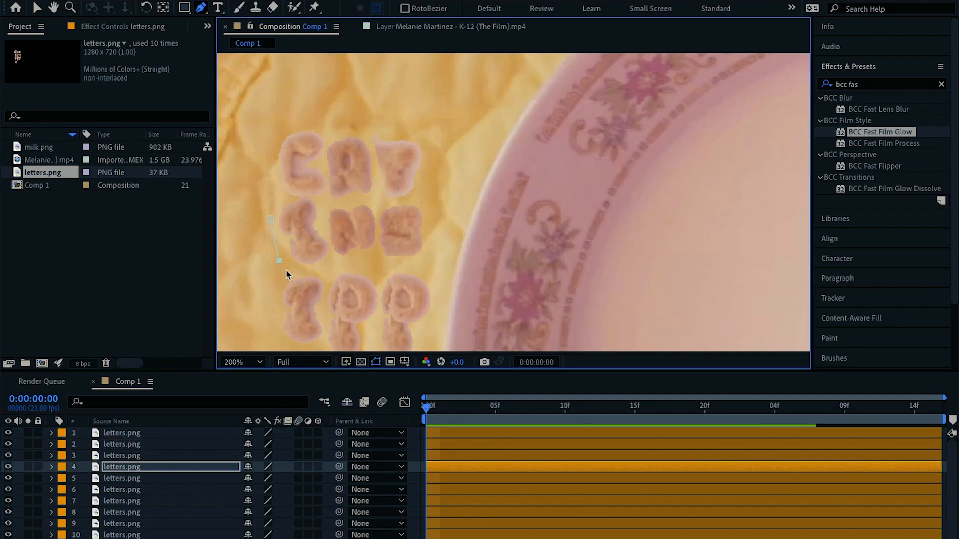
Mask individual middle-row letters with Pen outlines on the next two letters.png layers
click(445, 478)
click(376, 255)
click(377, 230)
click(378, 204)
click(335, 204)
click(324, 216)
click(377, 255)
click(444, 489)
click(432, 254)
click(429, 211)
click(420, 201)
click(387, 207)
click(381, 263)
click(433, 254)
click(277, 226)
Mask the bottom-row letters with Pen outlines on the remaining letters.png layers
click(442, 512)
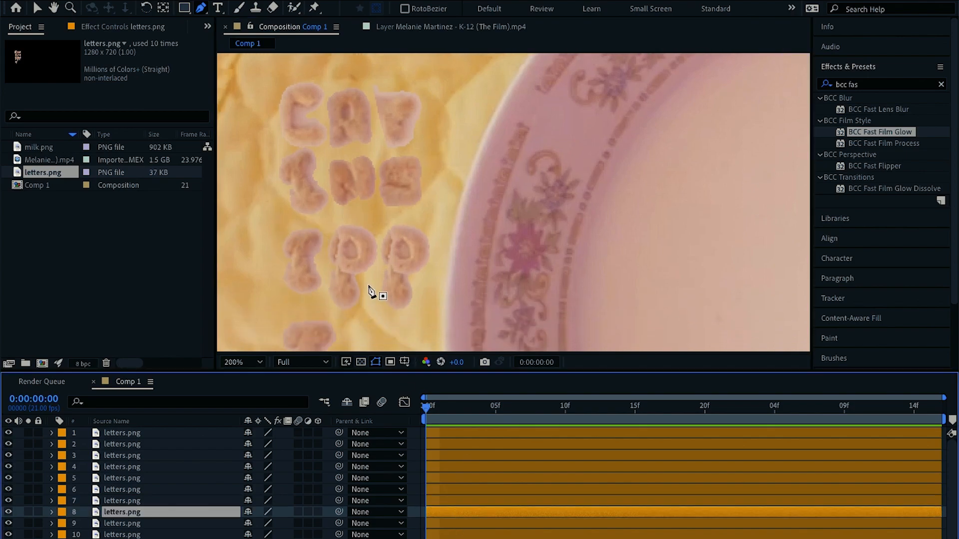
click(442, 523)
click(425, 300)
click(439, 248)
click(427, 220)
click(386, 220)
click(381, 250)
click(379, 312)
click(425, 301)
click(442, 534)
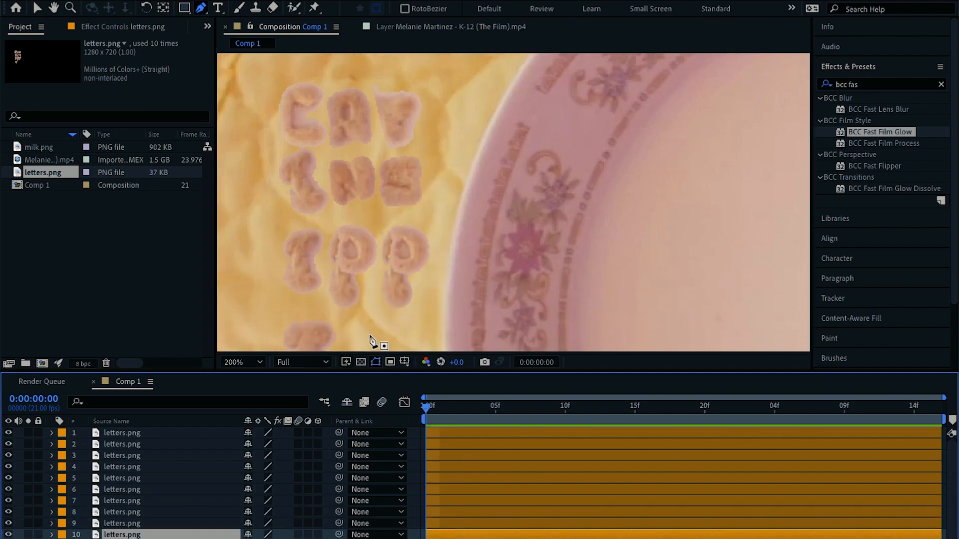
drag(370, 342, 370, 251)
click(346, 301)
click(292, 232)
click(345, 300)
Move the first six masked letter layers onto the centre of the plate with the Selection tool
click(456, 432)
shift+click(456, 456)
key(v)
scroll(394, 190, up, 2)
drag(343, 108, 546, 195)
click(472, 467)
shift+click(473, 489)
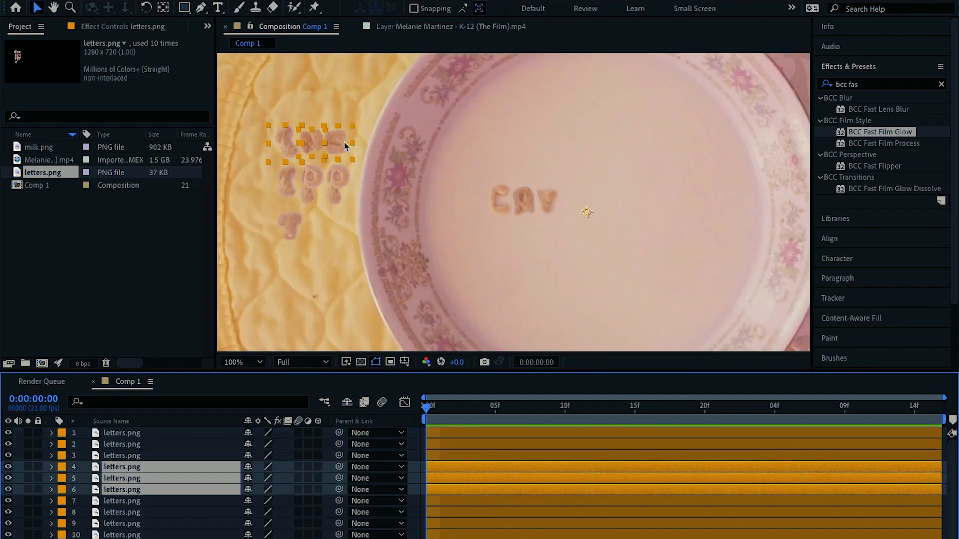
drag(344, 141, 623, 198)
Reveal the letter layers' Position properties and adjust their values to space the letters in a line
click(476, 479)
click(473, 468)
key(p)
drag(259, 478, 256, 478)
drag(235, 467, 220, 454)
click(473, 479)
key(p)
click(472, 501)
key(p)
drag(253, 513, 248, 535)
click(473, 523)
key(p)
click(253, 533)
Fine-tune more letter positions and shift one letter layer down and back up in the stacking order
click(493, 446)
click(491, 455)
click(483, 480)
drag(254, 489, 251, 467)
click(485, 456)
key(ctrl+[)
click(477, 456)
key(ctrl+])
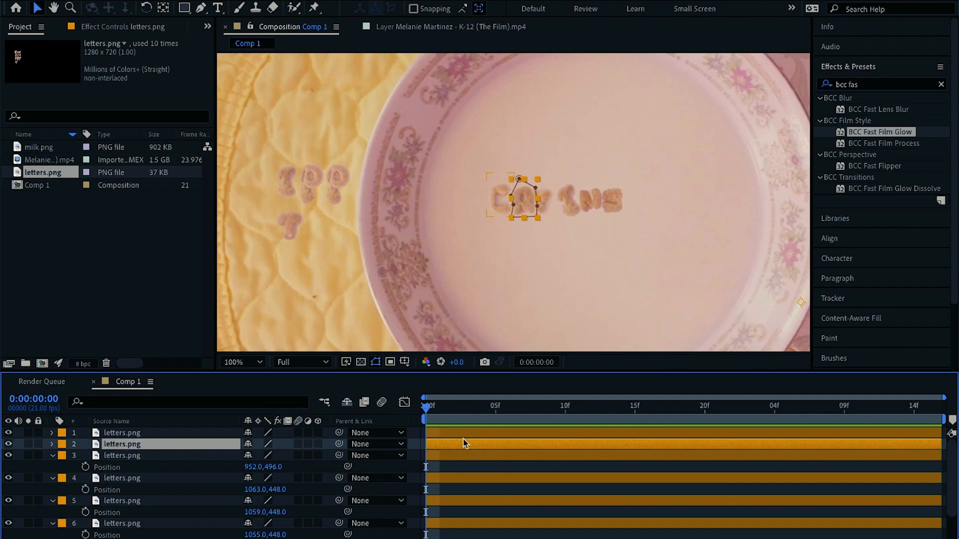
scroll(566, 216, up, 4)
scroll(484, 145, down, 2)
click(492, 457)
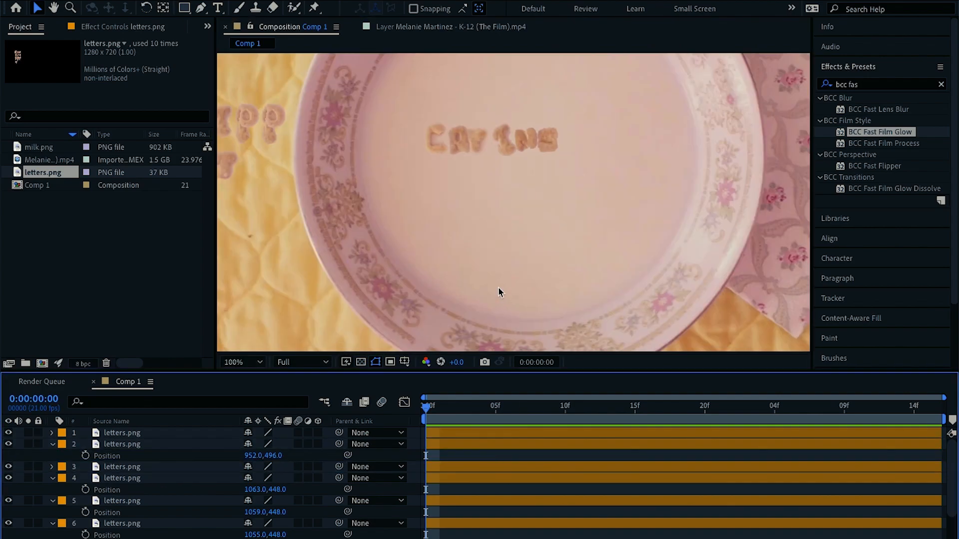
Scrub the letter layers' Position values to tighten the spacing between the letters on the plate
click(476, 479)
drag(255, 490, 258, 514)
click(470, 501)
shift+click(467, 523)
click(488, 433)
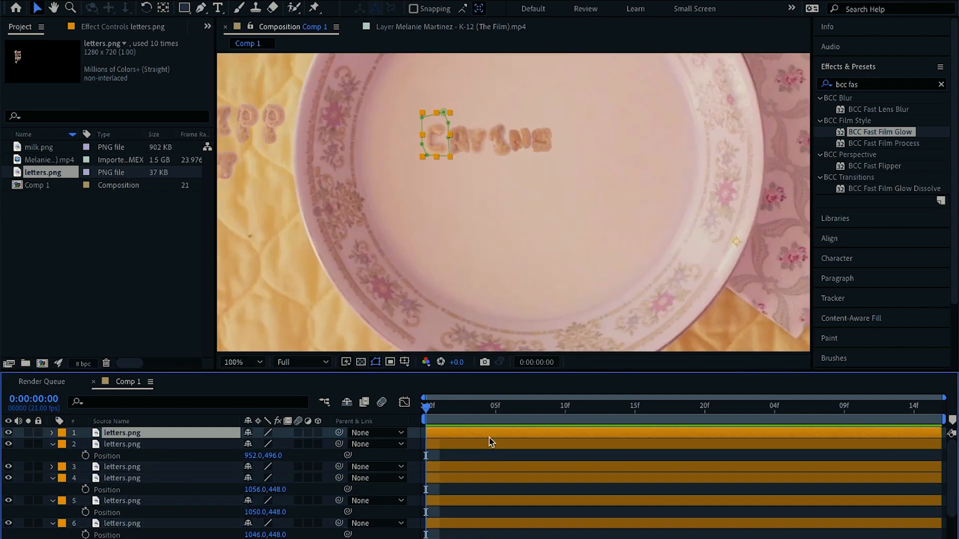
Move the remaining letter layers onto the plate beside the existing letters
click(484, 456)
scroll(480, 458, down, 2)
click(476, 467)
click(472, 490)
shift+click(465, 512)
drag(271, 133, 612, 155)
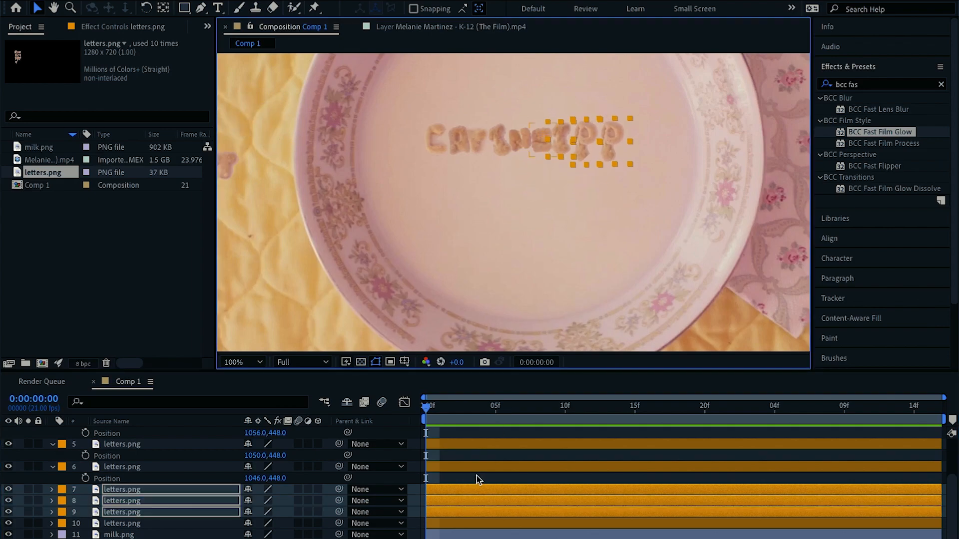
Scale the next two letters down to about 85% and slot them into the line
click(474, 490)
key(s)
drag(262, 501, 258, 501)
drag(587, 143, 560, 141)
drag(259, 505, 256, 504)
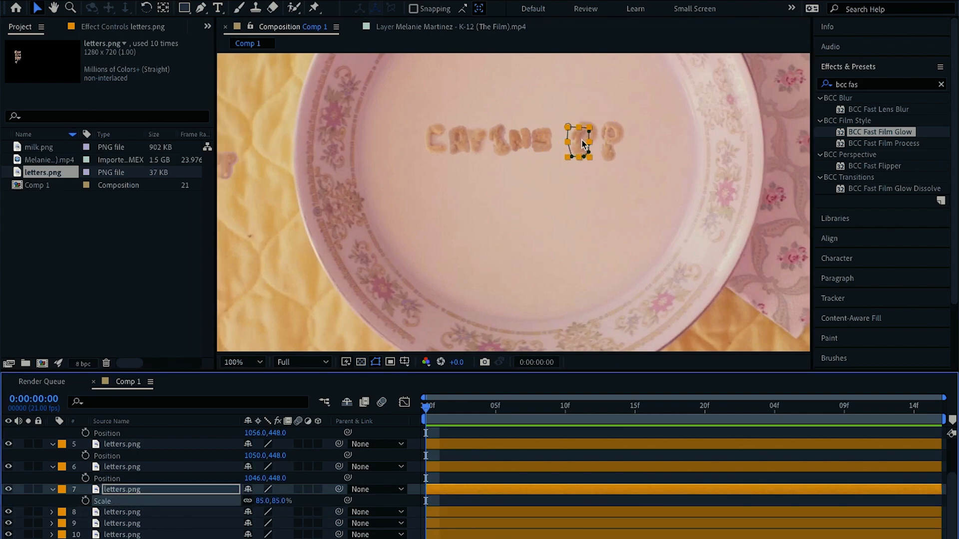
drag(581, 144, 565, 143)
click(463, 514)
key(s)
drag(262, 524, 250, 525)
drag(649, 146, 584, 144)
Scale, rotate, and position the last letters to finish the line of text on the plate
scroll(452, 519, down, 2)
click(450, 505)
key(s)
mouse_move(261, 517)
mouse_down()
mouse_move(251, 517)
mouse_move(264, 517)
mouse_up()
key(r)
drag(675, 130, 599, 137)
scroll(478, 502, down, 1)
click(474, 517)
drag(230, 177, 622, 155)
key(s)
mouse_move(265, 528)
mouse_down()
mouse_move(255, 528)
mouse_move(269, 527)
mouse_up()
key(r)
drag(673, 111, 609, 138)
drag(181, 517, 181, 486)
scroll(462, 442, up, 4)
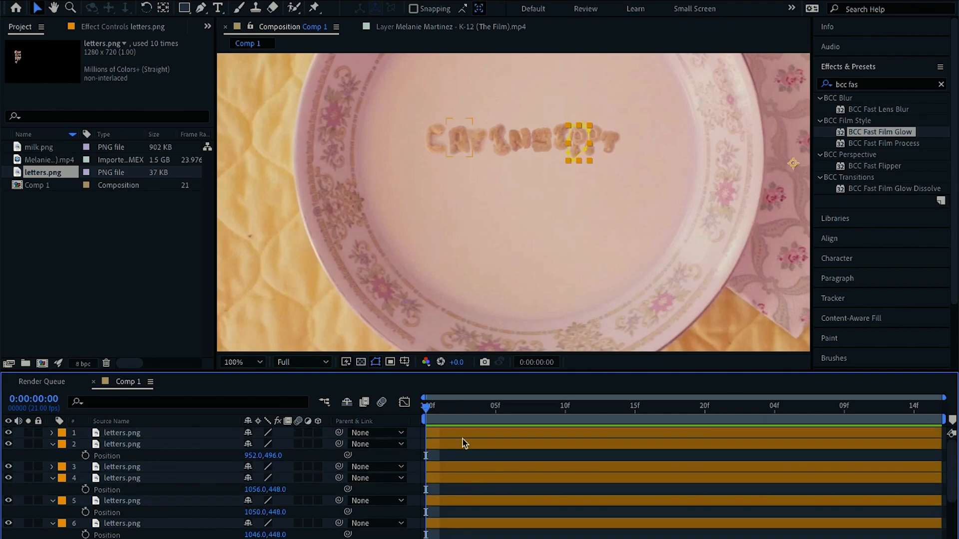
Nudge the first letter slightly into alignment with the rest
click(460, 434)
drag(438, 139, 441, 141)
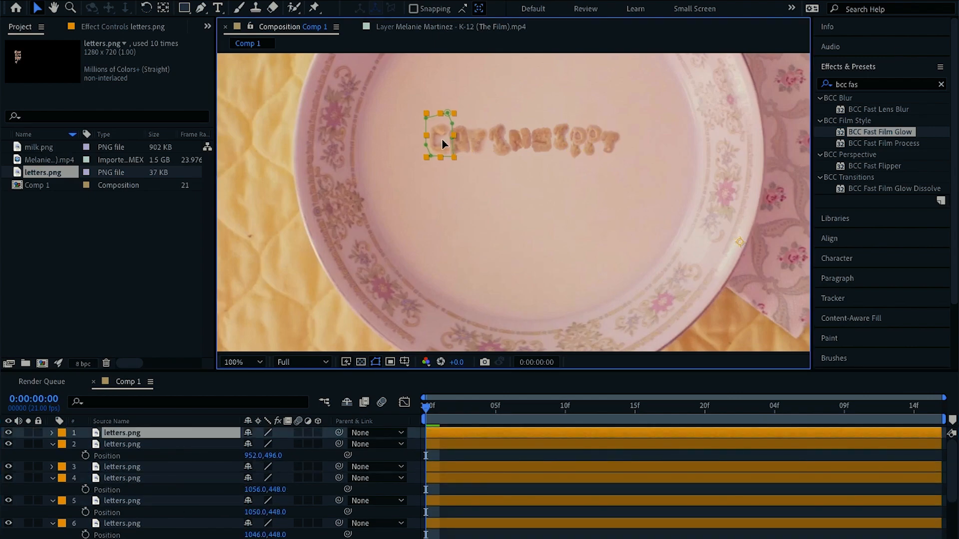
click(516, 448)
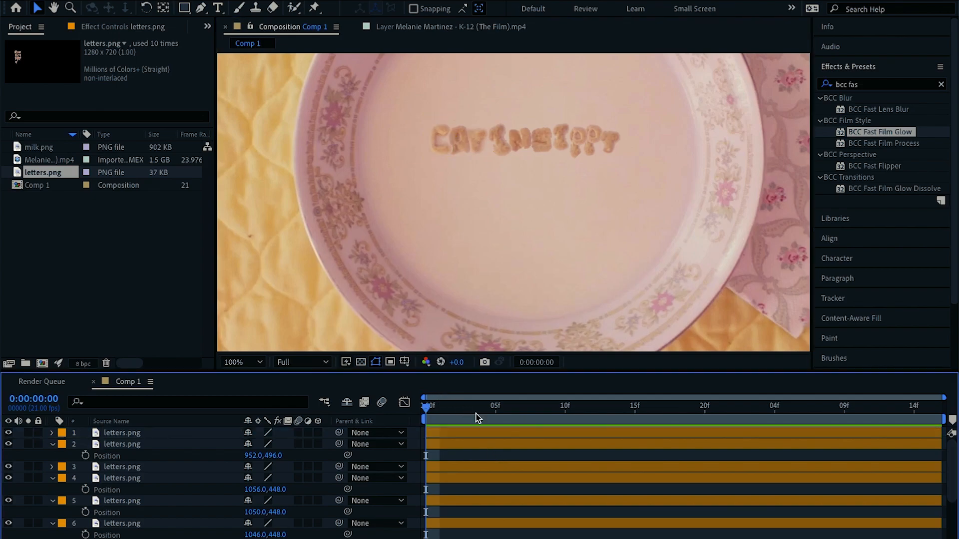
Fit the view, collapse the layer properties, and move the milk.png layer to the top of the timeline
click(257, 362)
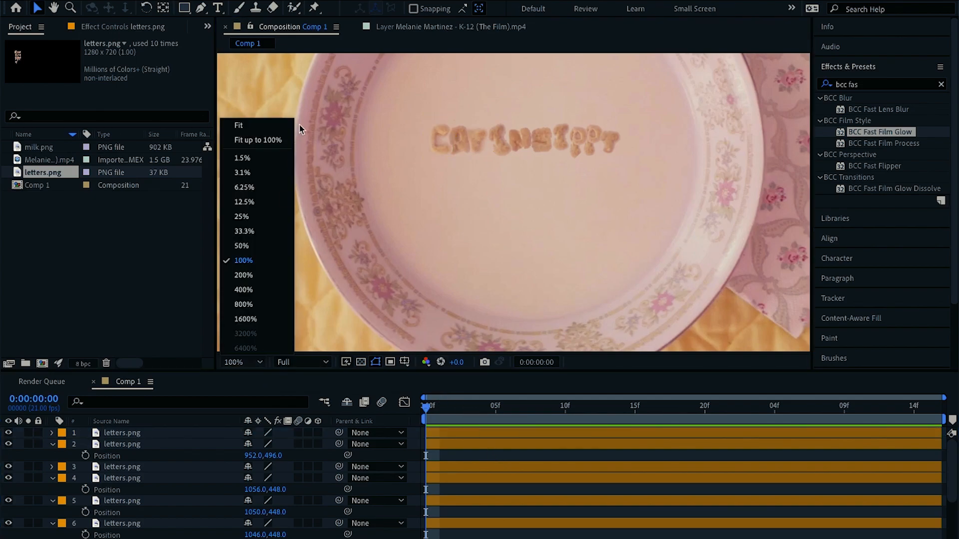
click(281, 133)
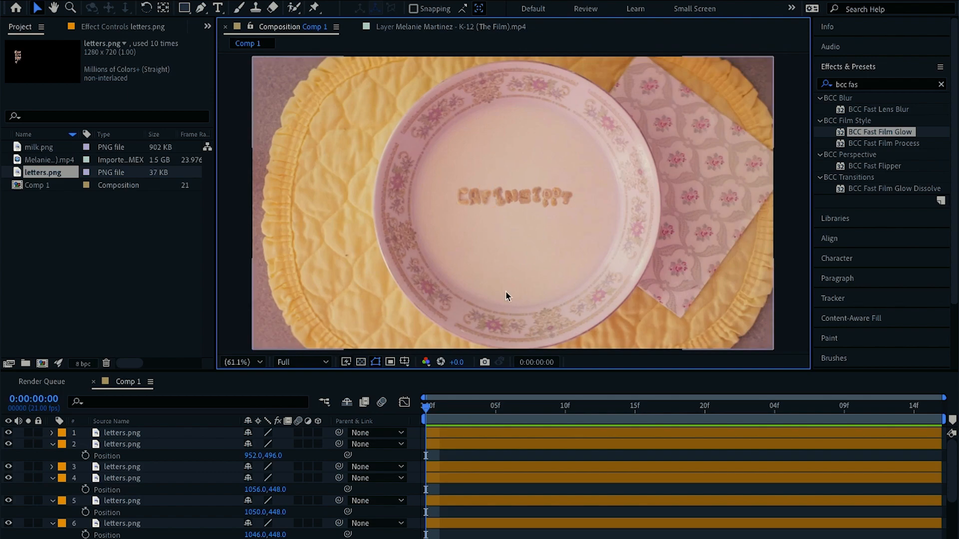
key(u)
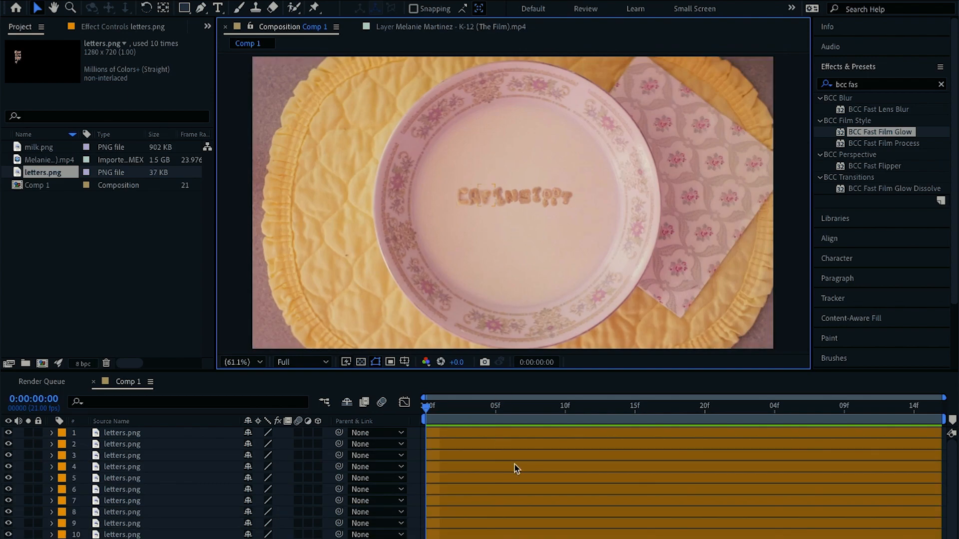
scroll(515, 464, down, 1)
click(187, 537)
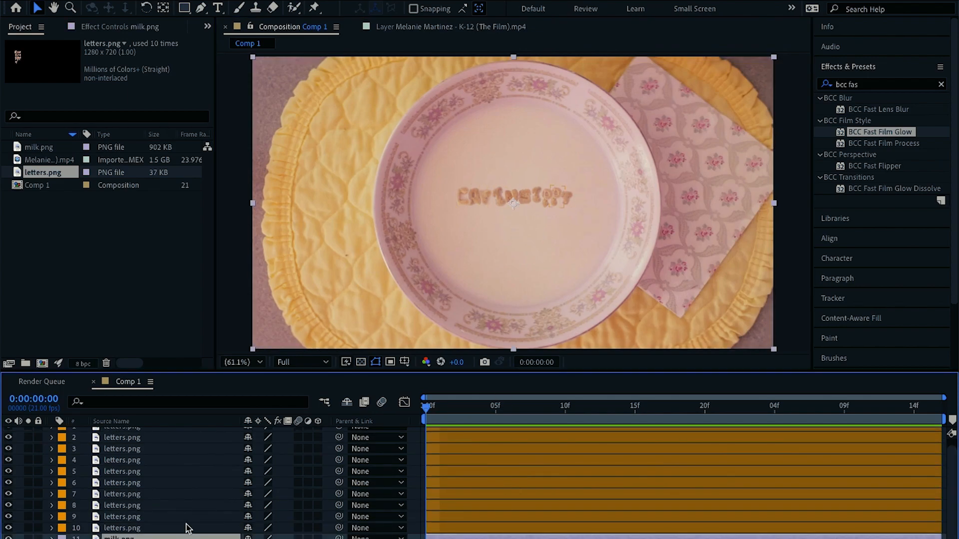
drag(174, 538, 162, 434)
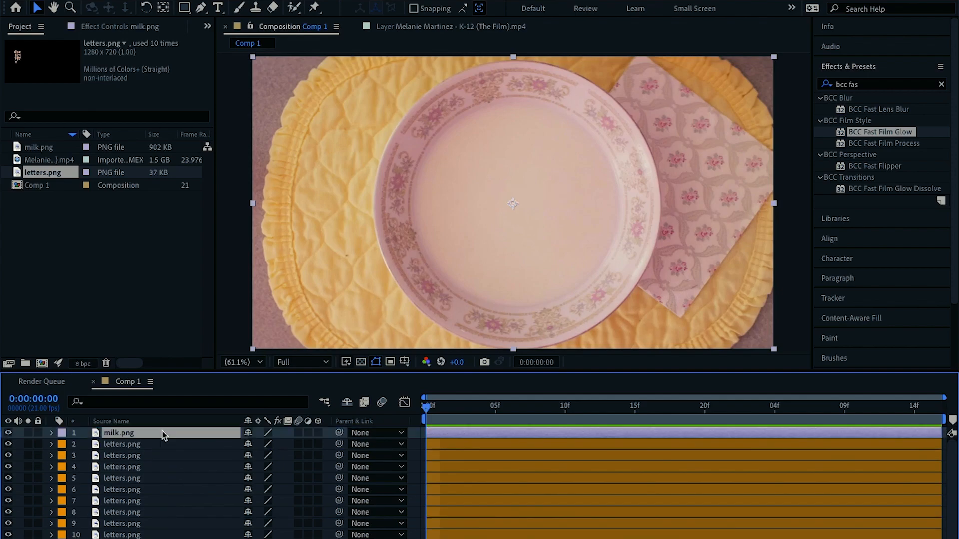
Draw an inverted rectangle mask on milk.png around one letter and set its feather to 17 pixels
click(185, 8)
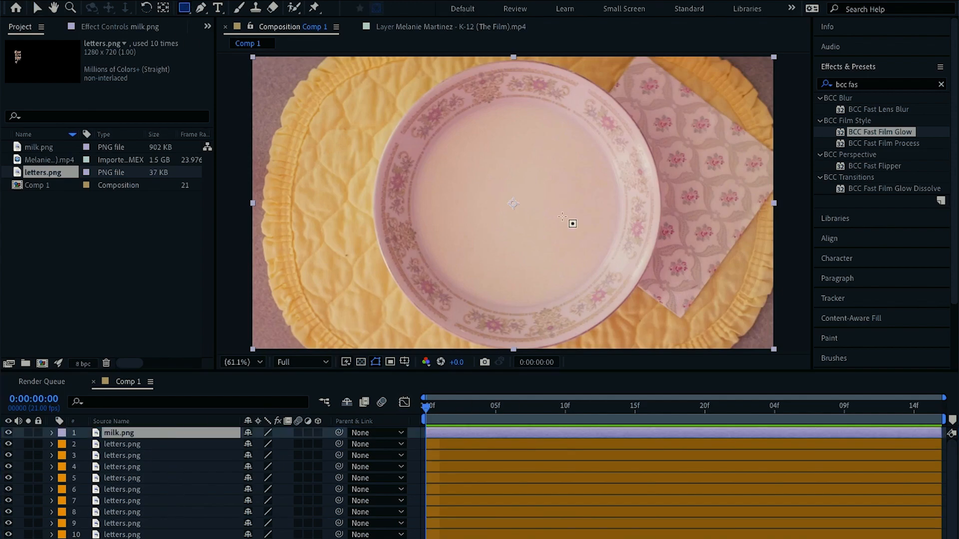
scroll(562, 217, up, 4)
scroll(520, 152, down, 4)
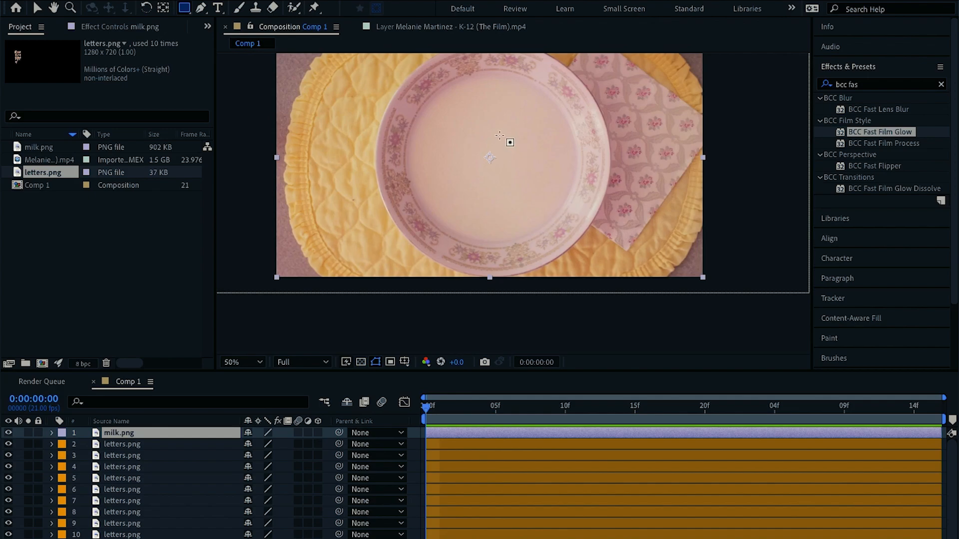
scroll(520, 158, up, 2)
drag(504, 120, 526, 172)
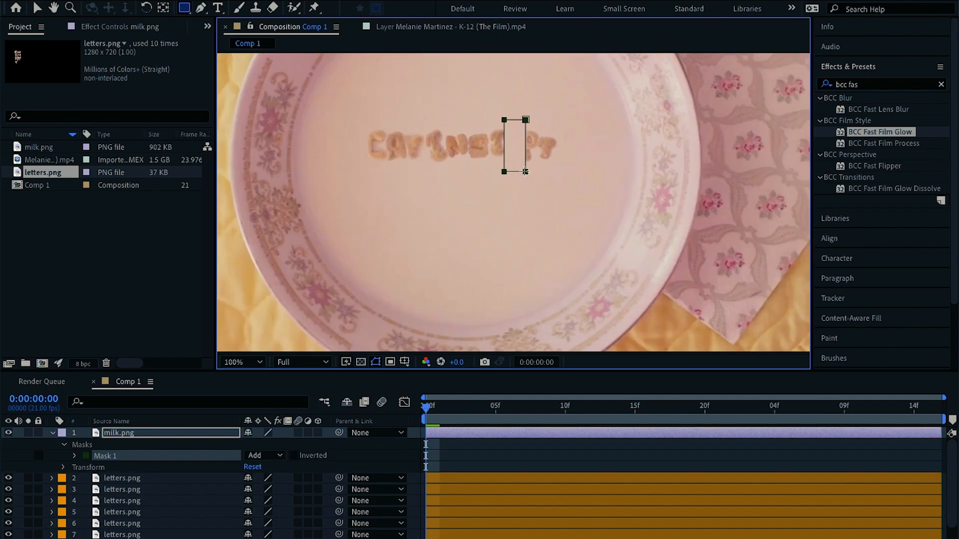
click(294, 455)
key(f)
drag(275, 456, 313, 456)
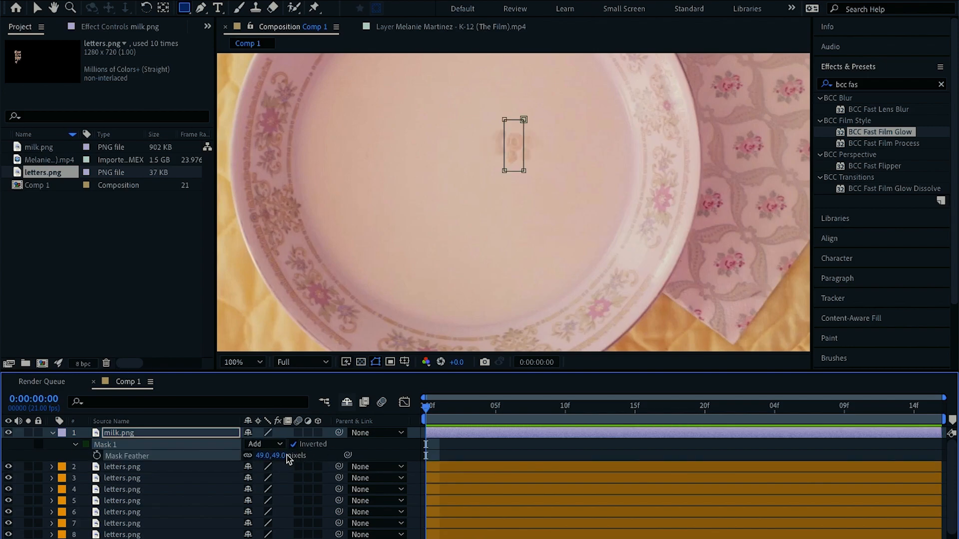
drag(270, 455, 260, 455)
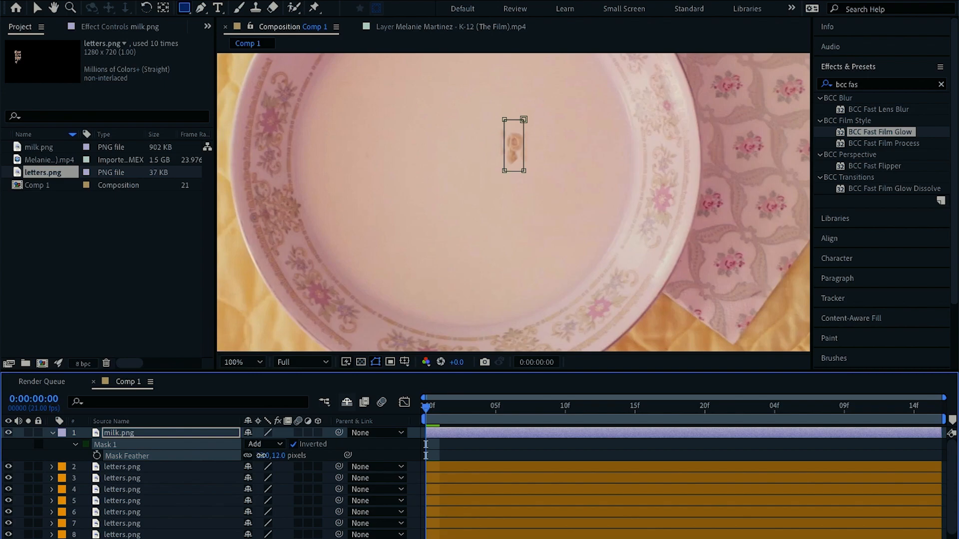
click(472, 429)
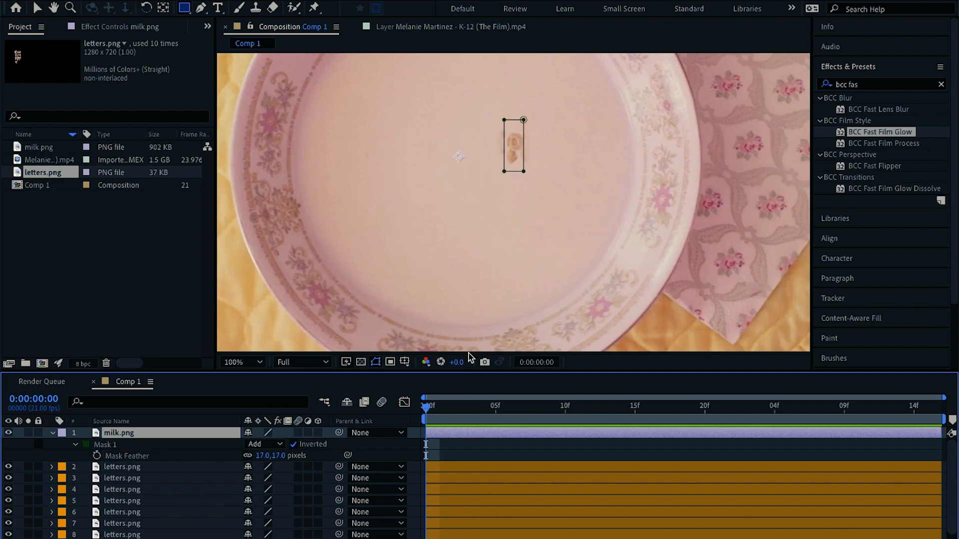
Add a second rectangle mask over the first letters, set its mode to Difference and its feather to 17 pixels
drag(402, 116, 410, 120)
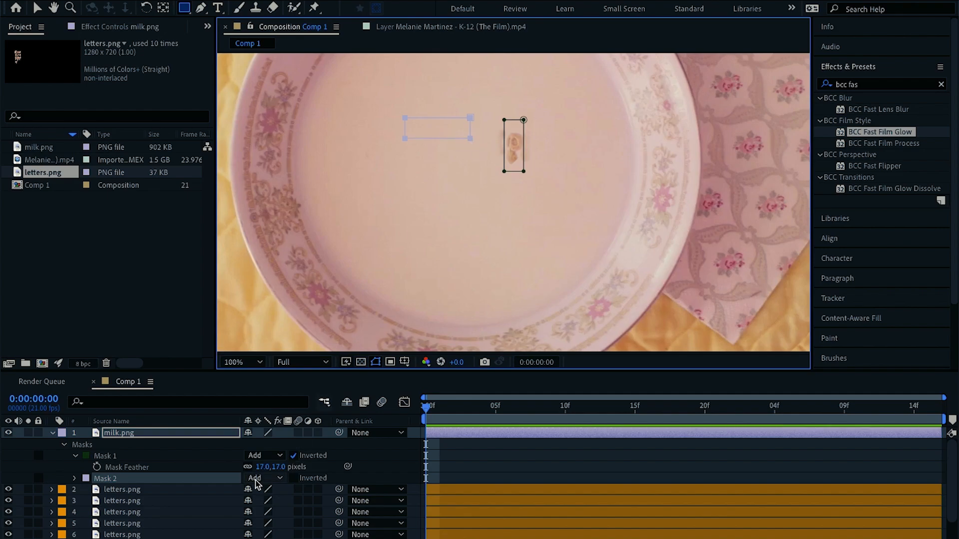
click(294, 479)
click(265, 478)
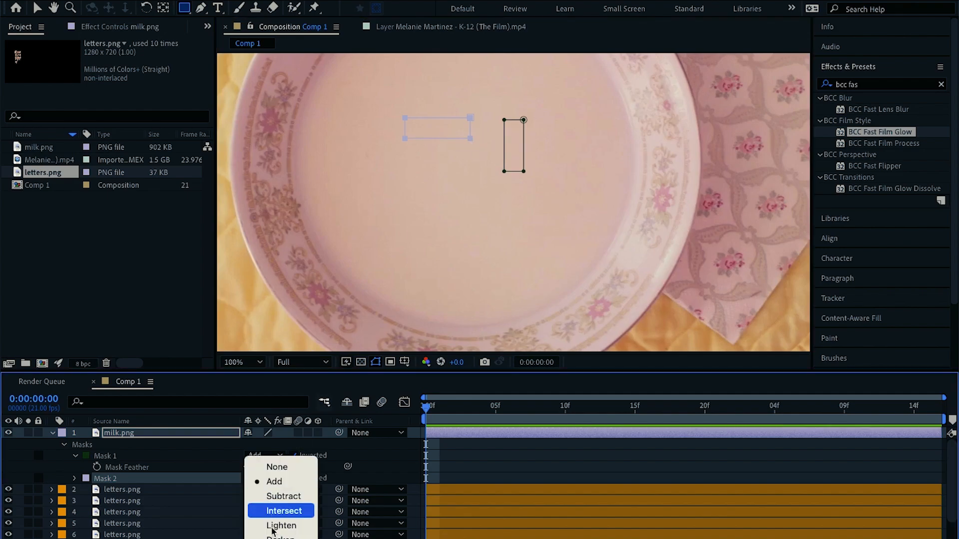
click(270, 534)
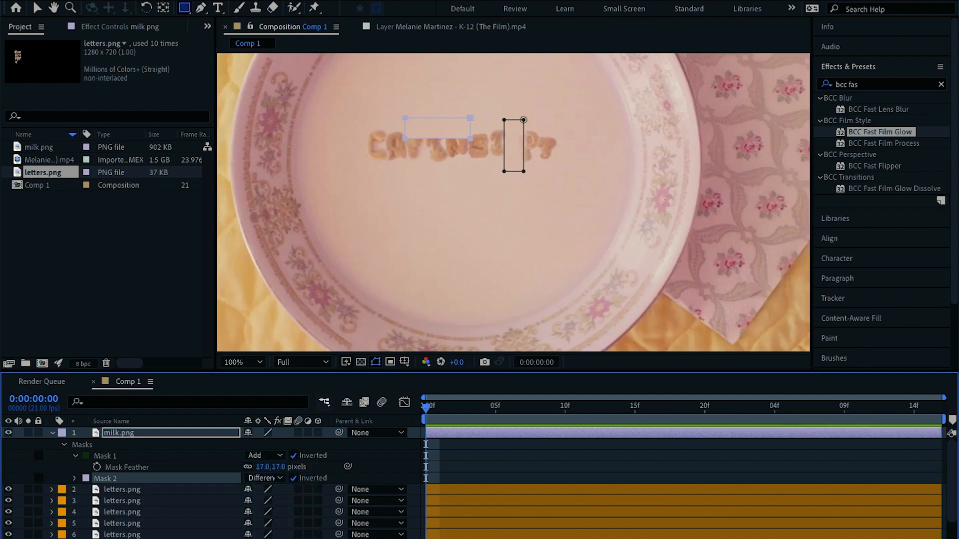
click(294, 478)
key(f)
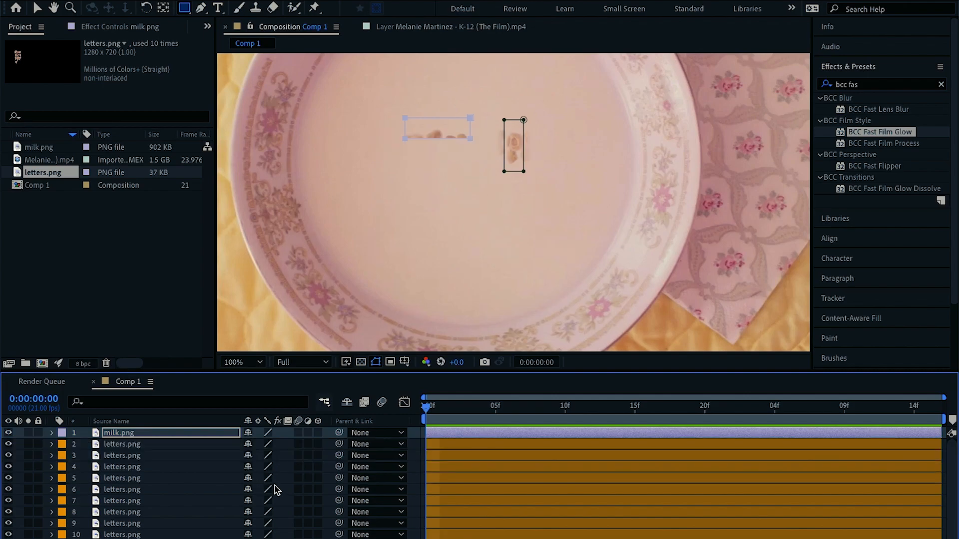
key(f)
click(274, 479)
text(17)
key(Return)
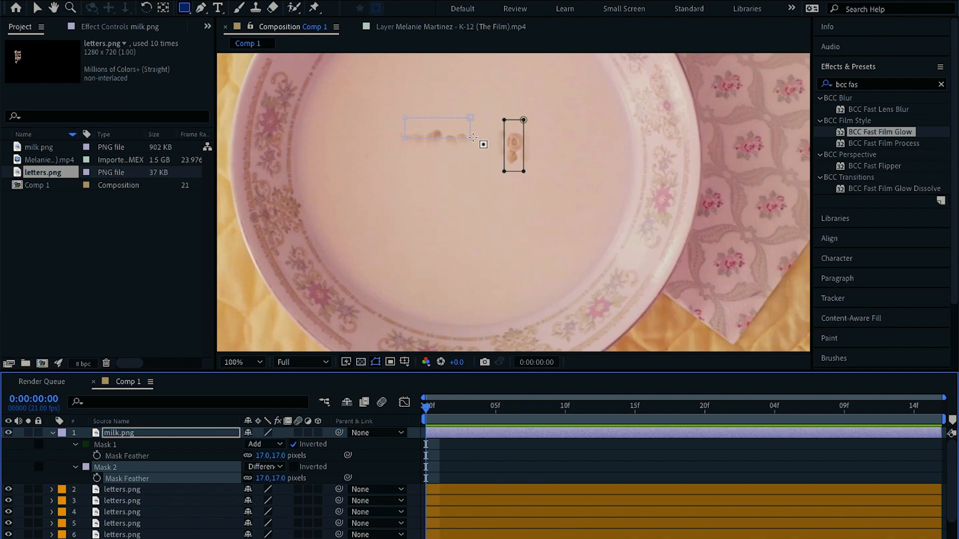
Draw a third rectangle mask on milk.png around one letter, set to Difference with a 12-pixel feather
drag(430, 144, 448, 179)
click(265, 500)
click(275, 495)
key(Delete)
key(ctrl+z)
key(f)
Draw a fourth horizontal rectangle mask over the next letters, set to Difference with a 12-pixel feather
key(f)
click(349, 492)
click(470, 433)
drag(456, 144, 500, 165)
click(262, 522)
click(264, 532)
key(f)
key(f)
click(456, 505)
click(474, 433)
key(ctrl+t)
double_click(461, 166)
click(478, 460)
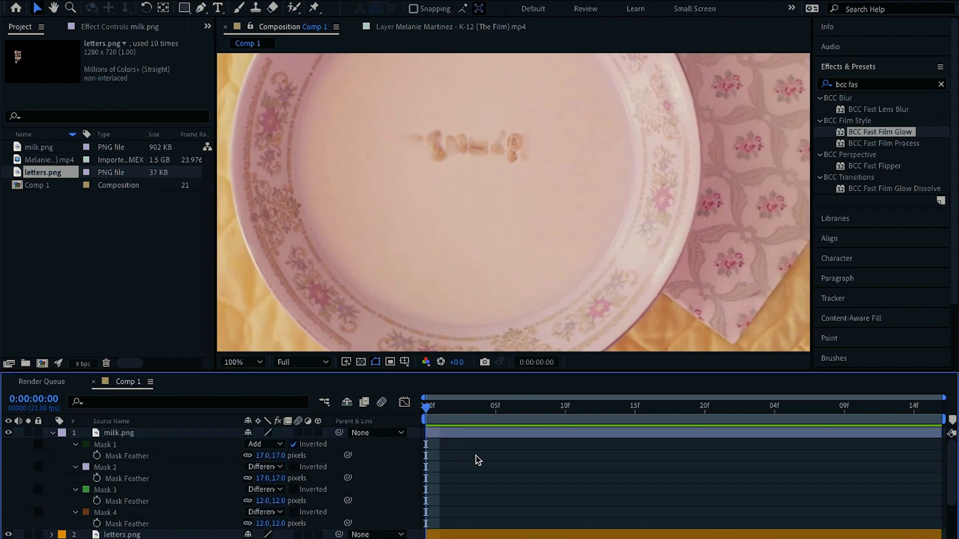
Add a fifth vertical rectangle mask around the last letter and nudge the fourth mask slightly right
click(470, 433)
key(q)
drag(528, 129, 548, 192)
key(f)
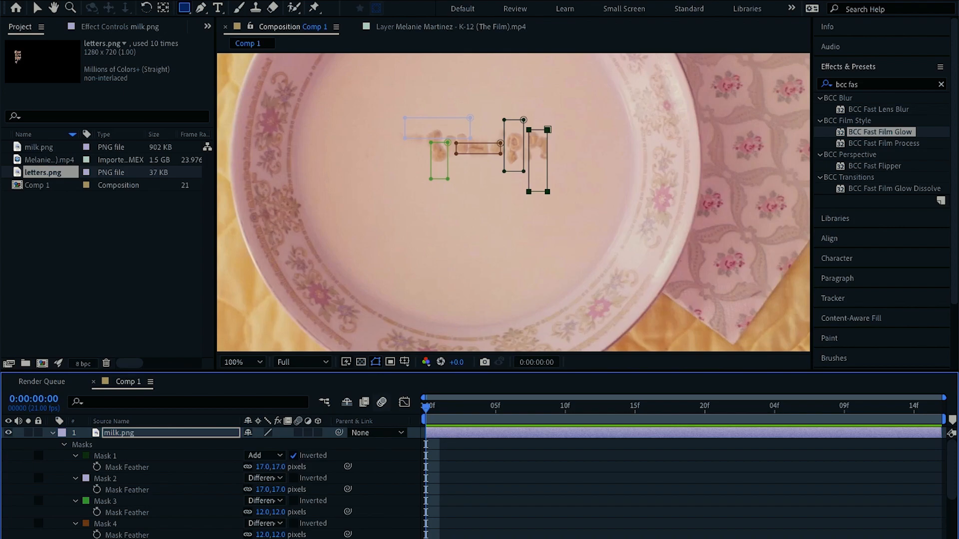
key(f)
click(509, 481)
click(474, 433)
key(v)
double_click(504, 146)
drag(504, 146, 514, 148)
click(469, 466)
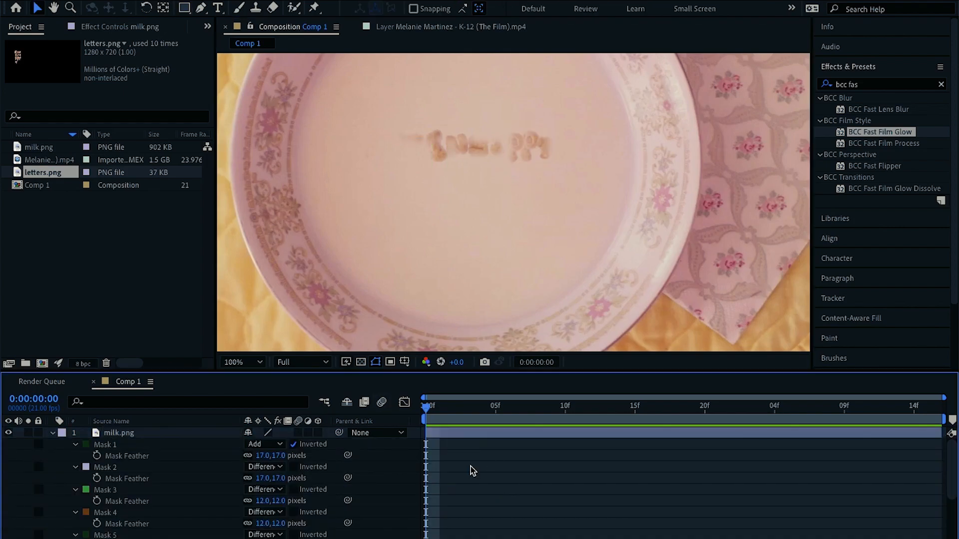
Draw a sixth rectangle mask around the first letter, set to Difference with its feather at 12 pixels
click(472, 433)
double_click(501, 144)
click(478, 442)
click(474, 434)
key(q)
drag(386, 127, 400, 176)
click(265, 538)
click(281, 538)
key(f)
key(f)
click(282, 535)
text(12)
key(Return)
Reposition a mask on milk.png to cover the second and third letters
scroll(282, 534, up, 1)
click(472, 434)
key(v)
double_click(386, 165)
drag(386, 165, 427, 173)
key(q)
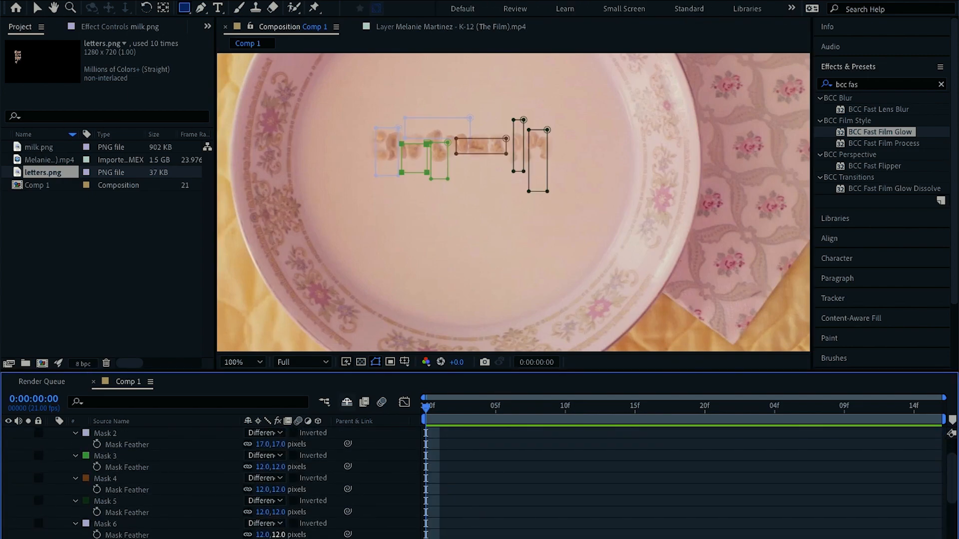
Set the milk.png layer's opacity to 86%
scroll(282, 536, down, 1)
click(491, 489)
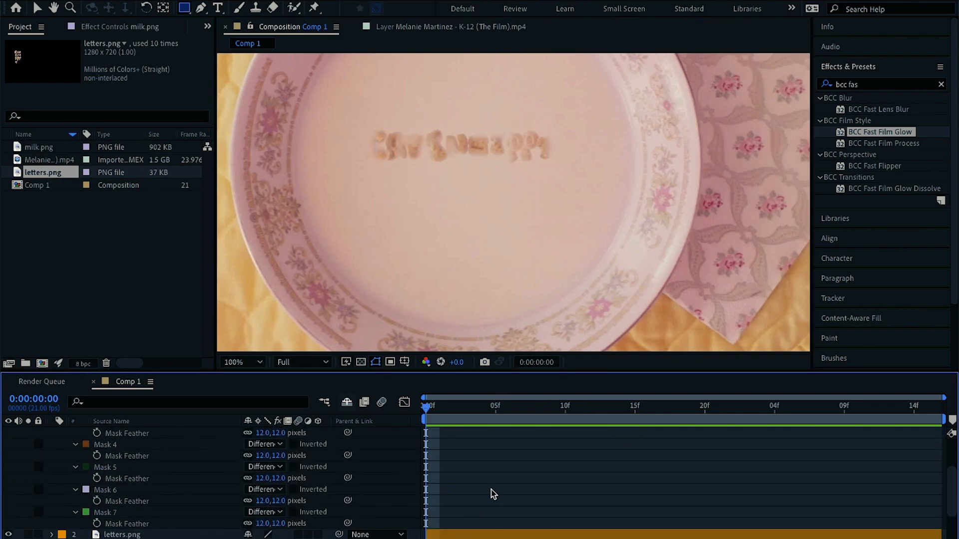
scroll(485, 479, up, 2)
click(467, 438)
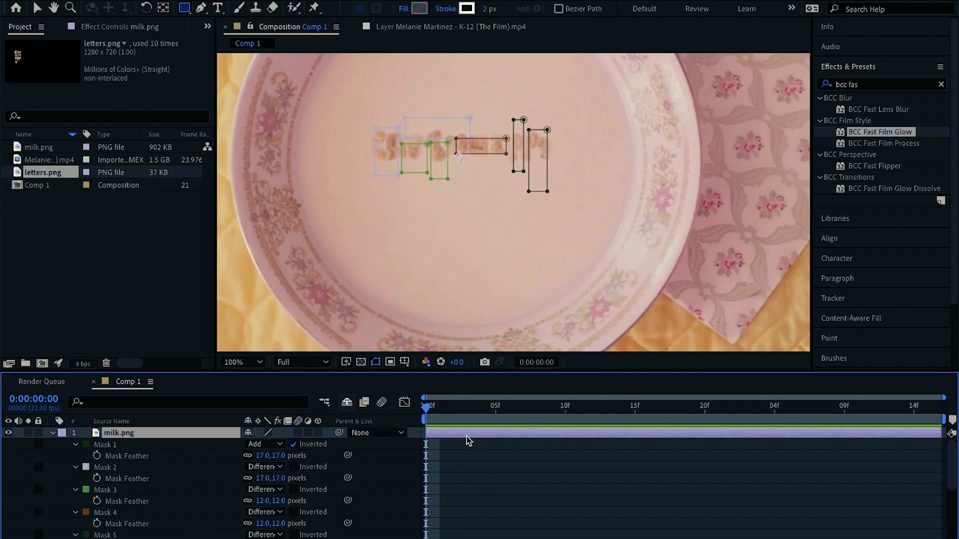
key(t)
click(255, 444)
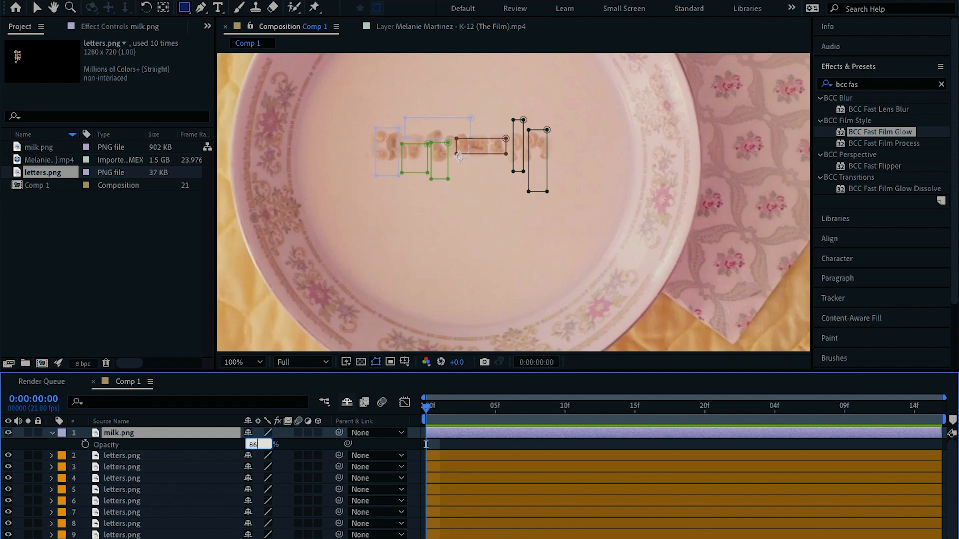
text(86)
key(Return)
click(482, 444)
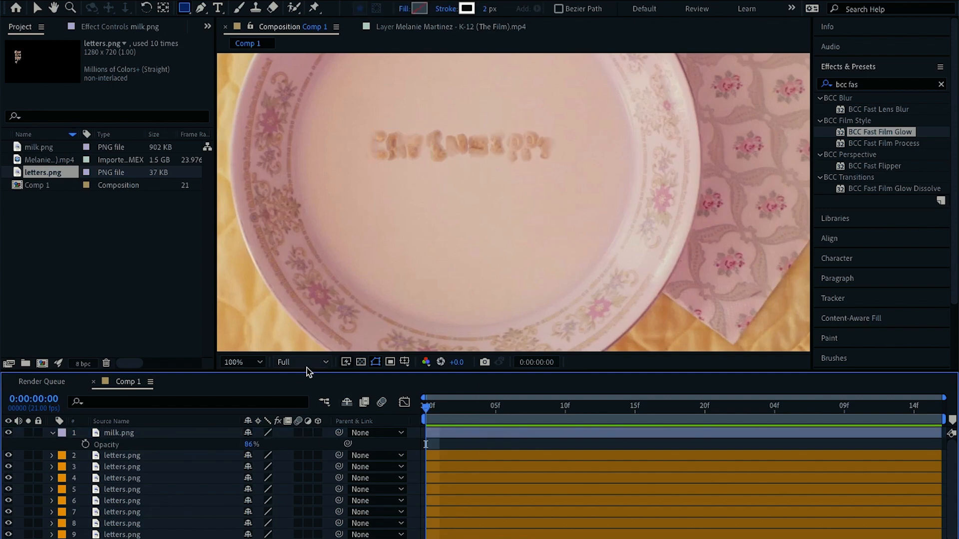
Fit the view and lower the milk.png opacity to 83%
click(259, 364)
click(272, 141)
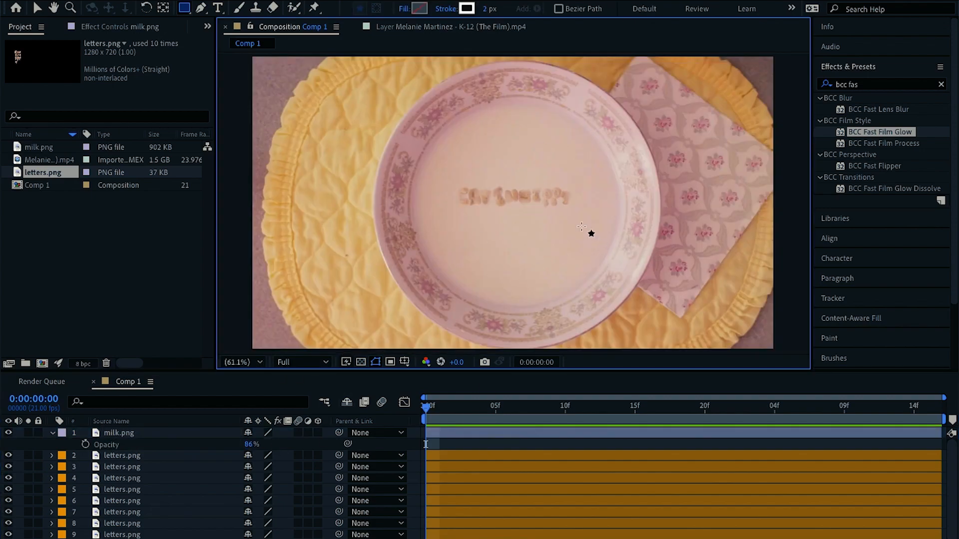
key(v)
drag(251, 444, 246, 444)
click(499, 444)
click(499, 448)
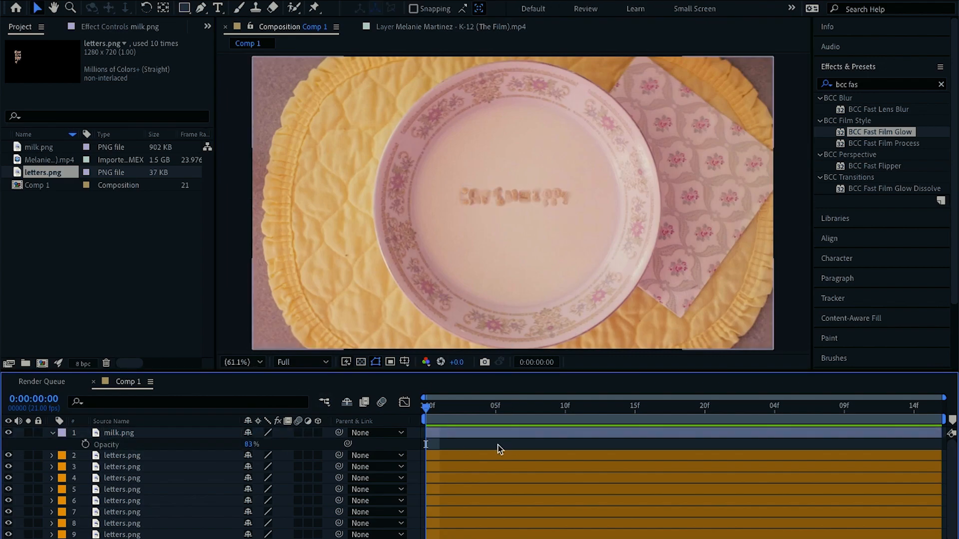
Try to trace a pen mask around the first letter of a letters.png layer
scroll(482, 225, up, 2)
key(space)
drag(482, 224, 485, 272)
drag(491, 166, 475, 214)
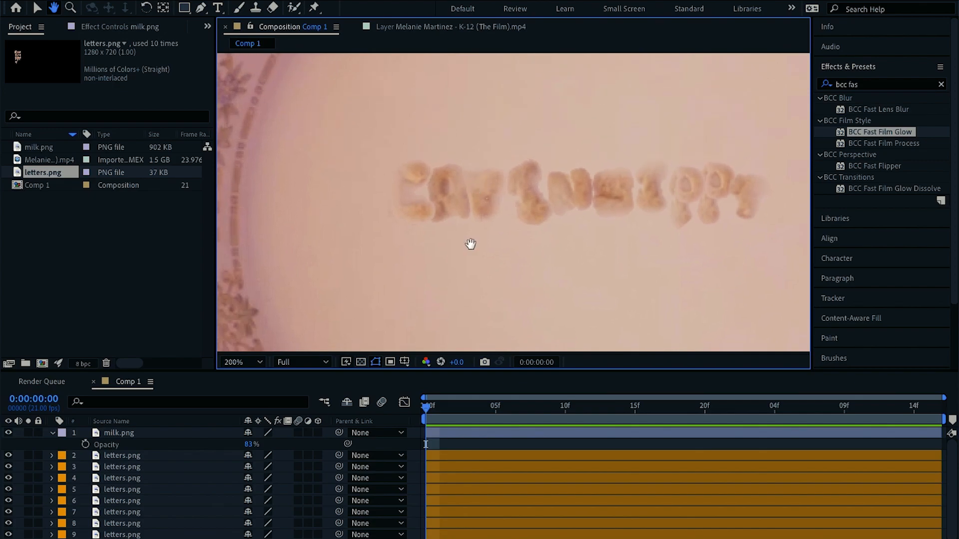
click(441, 460)
mouse_move(439, 226)
mouse_down()
mouse_move(430, 224)
mouse_move(429, 163)
mouse_move(431, 209)
mouse_up()
click(434, 206)
click(436, 189)
click(430, 175)
click(449, 445)
click(451, 455)
click(242, 362)
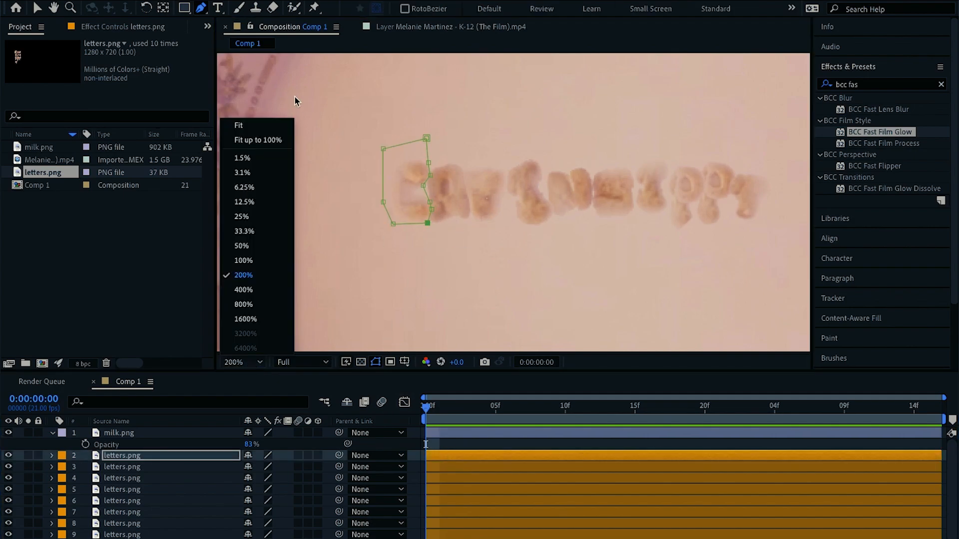
click(250, 126)
Apply the Wiggle - position animation preset to the top letters.png layer
click(460, 444)
click(244, 362)
click(252, 127)
scroll(477, 443, down, 2)
key(u)
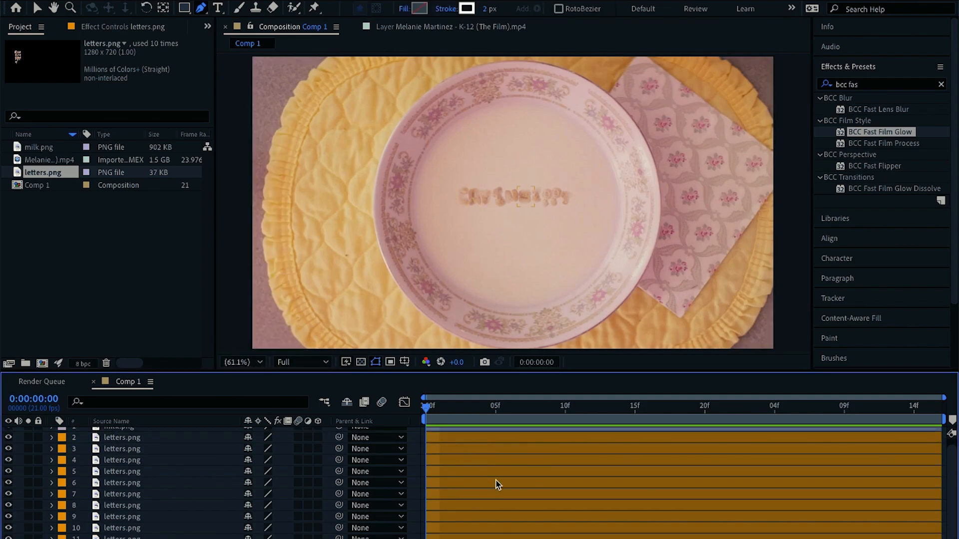
scroll(497, 485, up, 2)
click(449, 445)
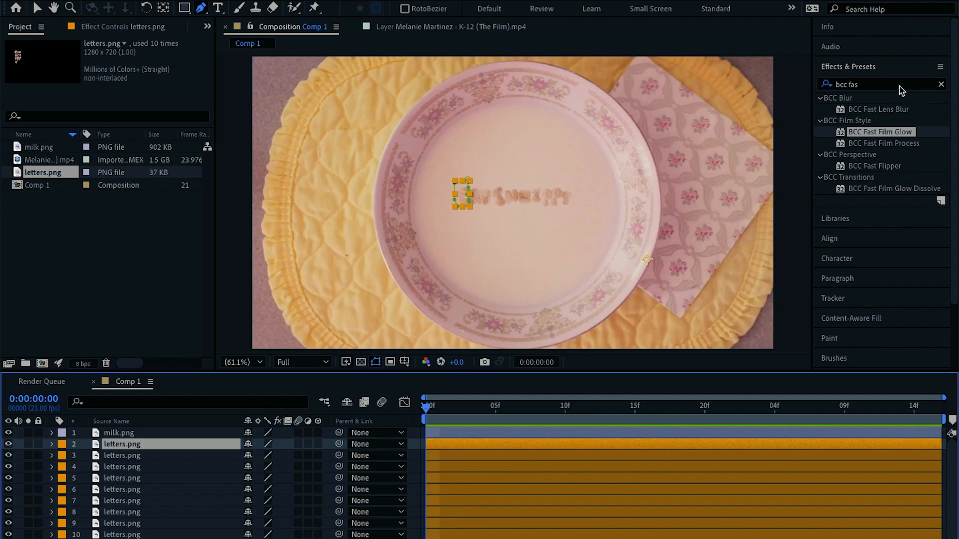
click(872, 84)
text(wiggle)
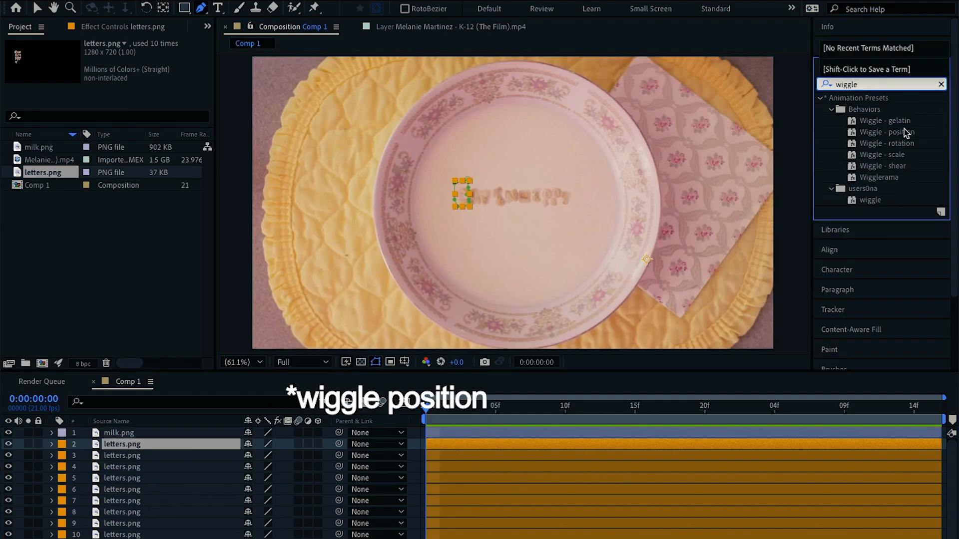
double_click(903, 132)
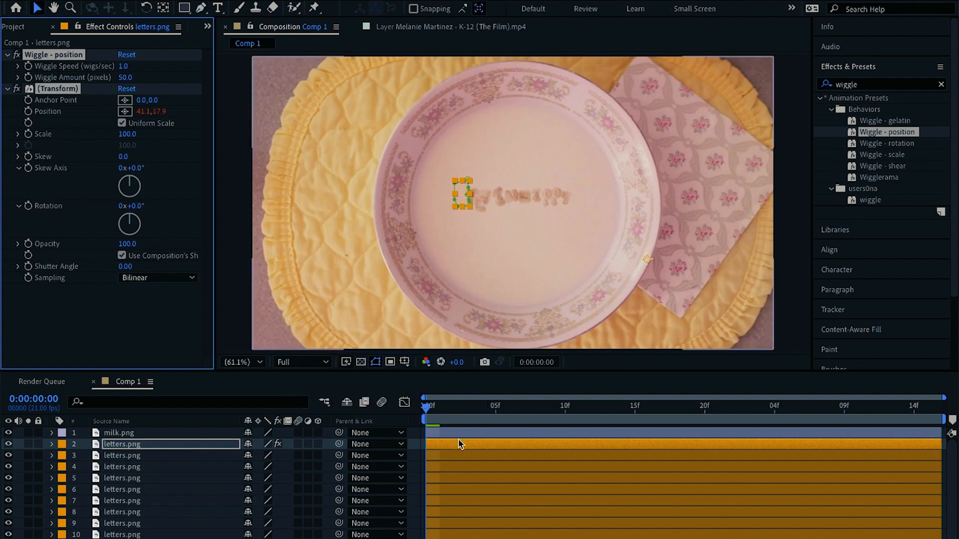
Set the wiggle speed to 0.5 and the wiggle amount to 5 pixels
click(408, 411)
click(127, 79)
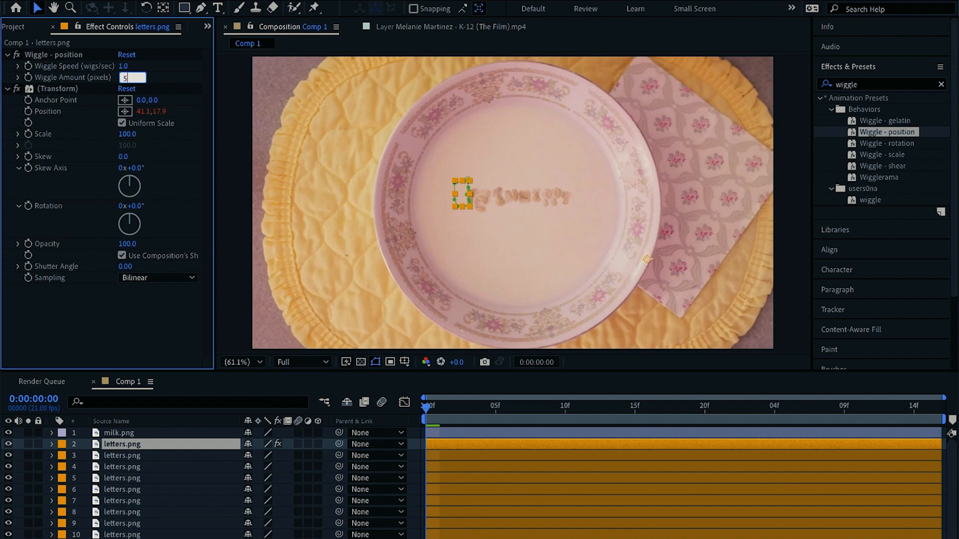
key(Return)
key(Return)
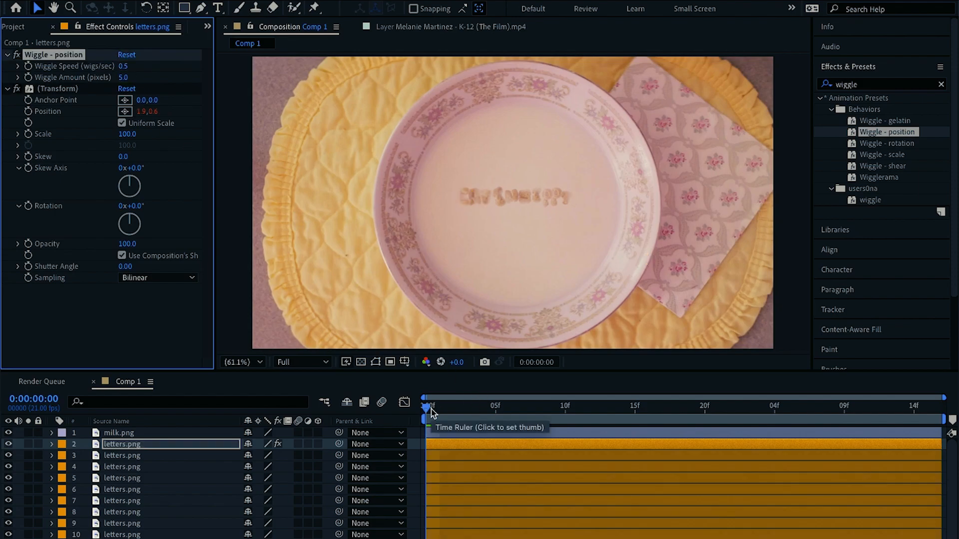
Set the preview resolution to Third and play back the wiggle
click(319, 363)
click(320, 422)
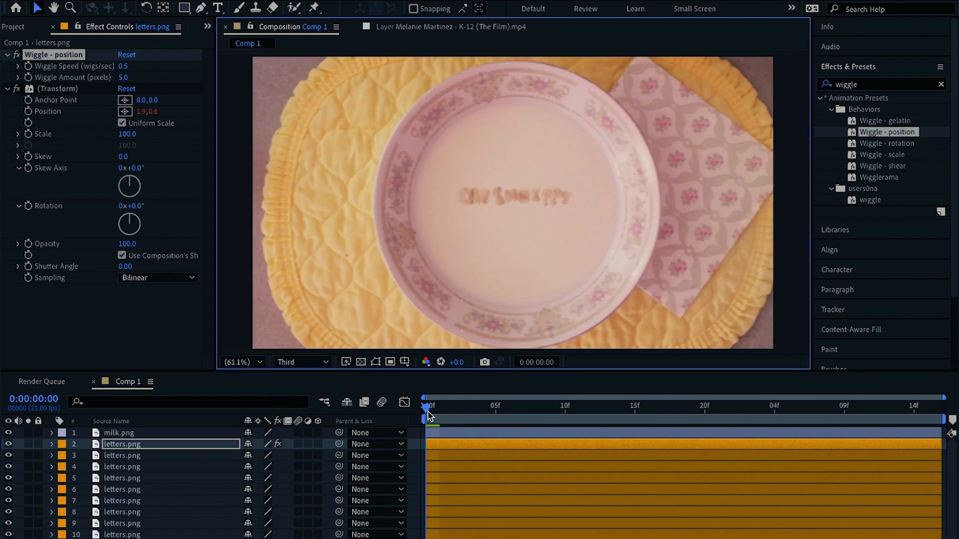
key(space)
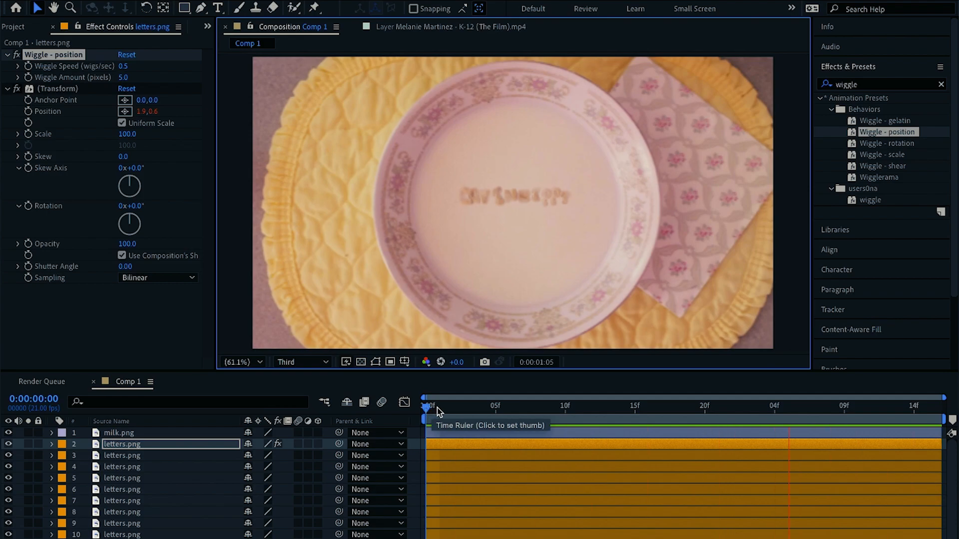
click(430, 409)
Copy the Wiggle - position and Transform effects and paste them onto every other letters.png layer
click(88, 104)
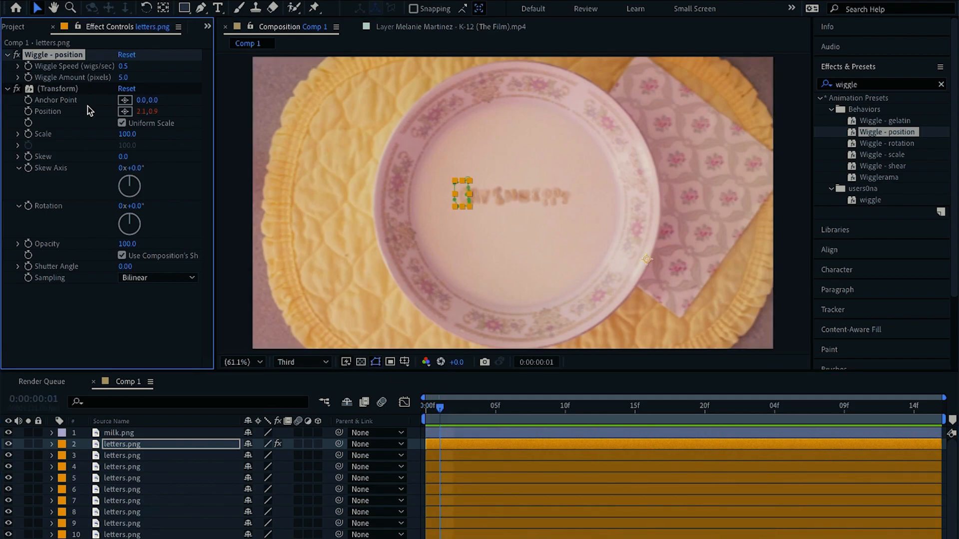
click(69, 91)
key(ctrl+c)
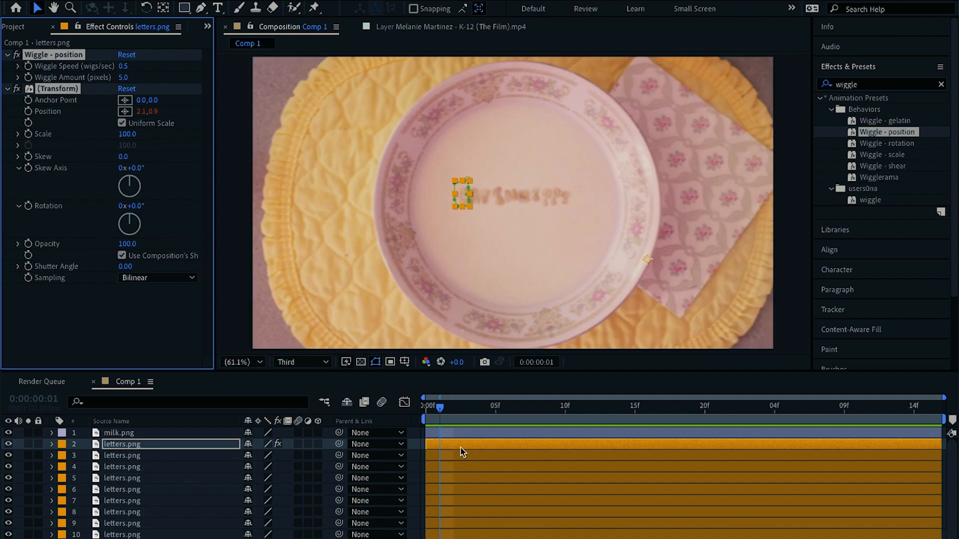
click(452, 455)
key(ctrl+v)
click(448, 467)
key(ctrl+v)
click(446, 478)
key(ctrl+v)
click(445, 489)
key(ctrl+v)
click(442, 500)
key(ctrl+v)
click(445, 525)
key(ctrl+v)
click(444, 535)
key(ctrl+v)
click(445, 538)
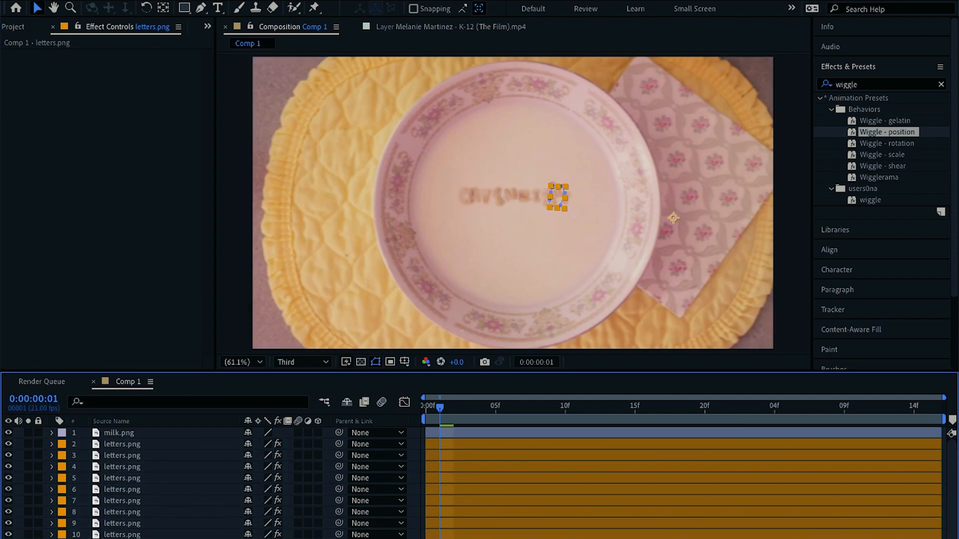
key(ctrl+v)
Preview the animation, then select the milk and letter layers and pre-compose them
drag(439, 407, 413, 407)
key(space)
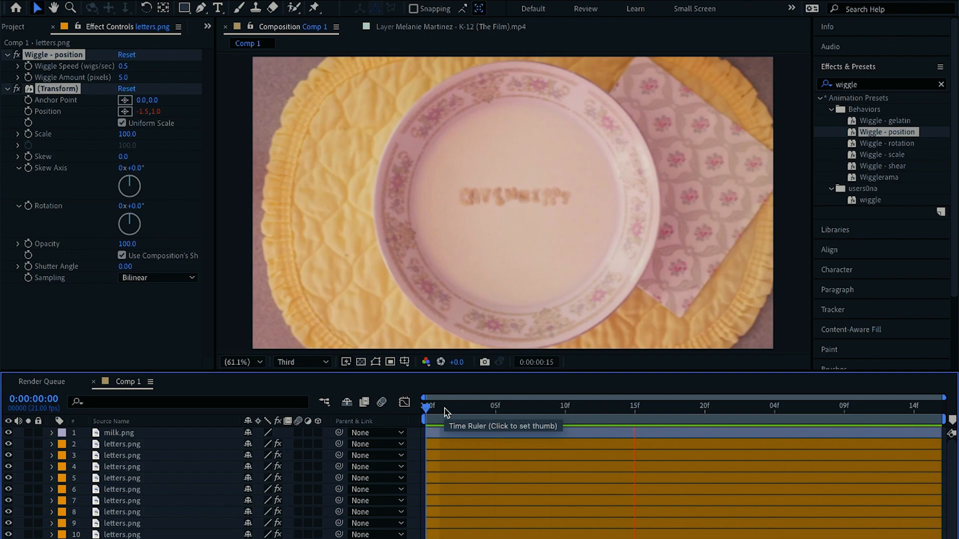
key(ctrl+a)
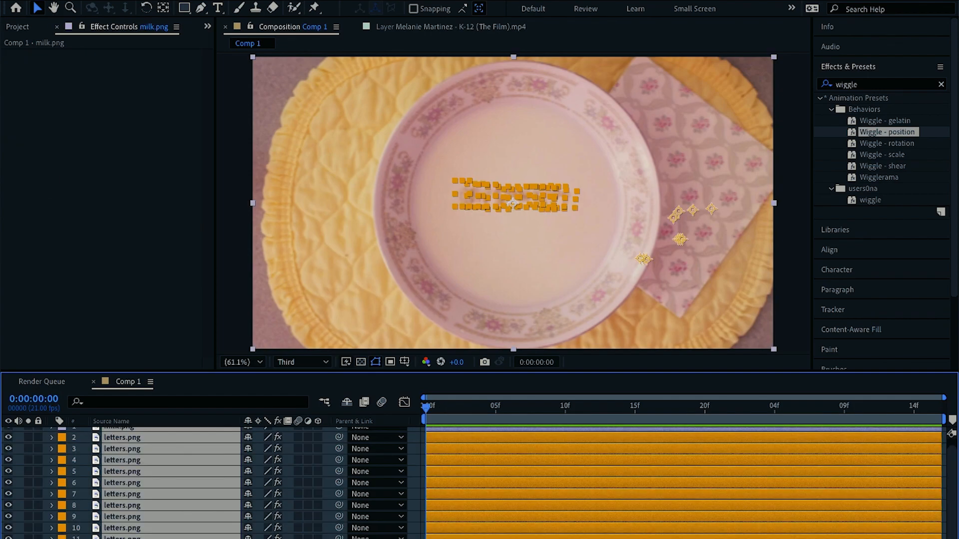
right_click(490, 149)
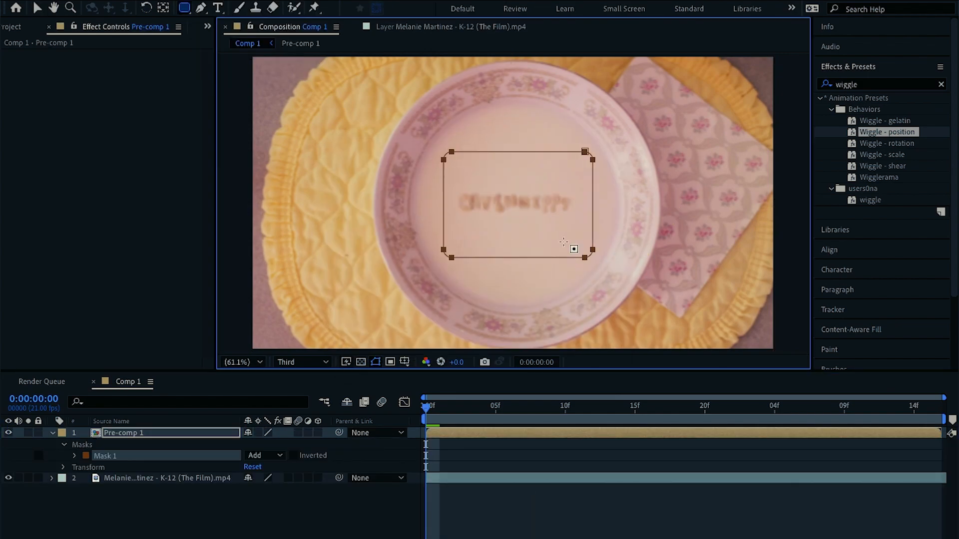
key(ctrl+z)
Draw an elliptical mask around the letters on Pre-comp 1, widen it, and feather it to 59 pixels
key(q)
drag(450, 143, 583, 265)
key(v)
drag(450, 205, 428, 205)
double_click(443, 206)
drag(578, 205, 601, 205)
drag(515, 268, 514, 276)
drag(515, 143, 514, 133)
key(f)
drag(271, 455, 313, 455)
click(329, 494)
click(442, 433)
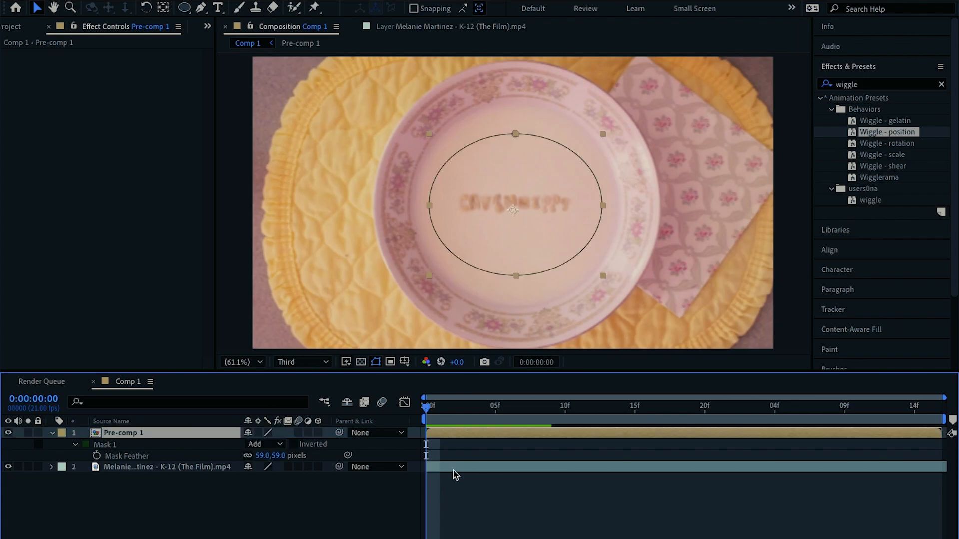
Pre-compose Pre-comp 1 together with the video layer into a new composition
shift+click(454, 467)
right_click(485, 469)
click(525, 482)
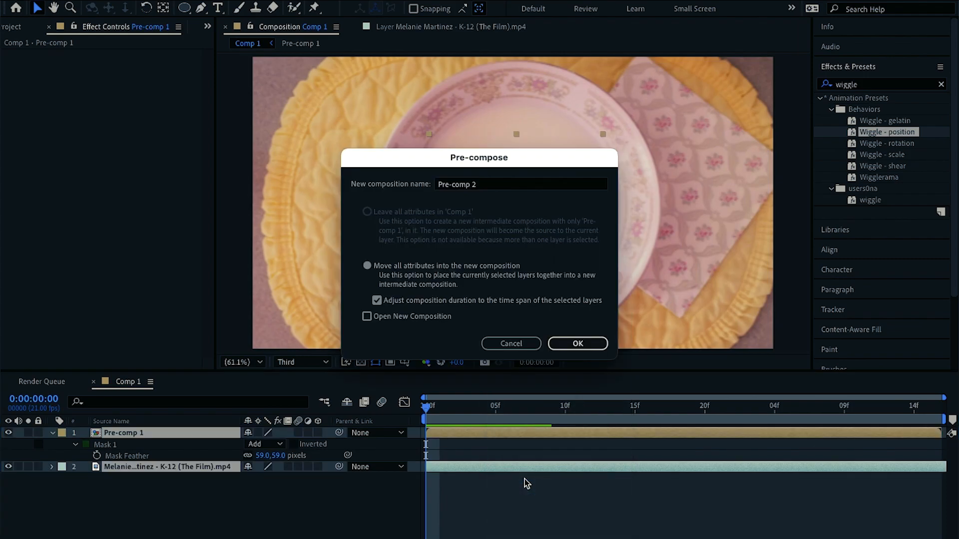
key(Return)
Keyframe Pre-comp 2's scale from 100% at the start to 103% at the last frame and preview it
key(s)
click(85, 444)
key(End)
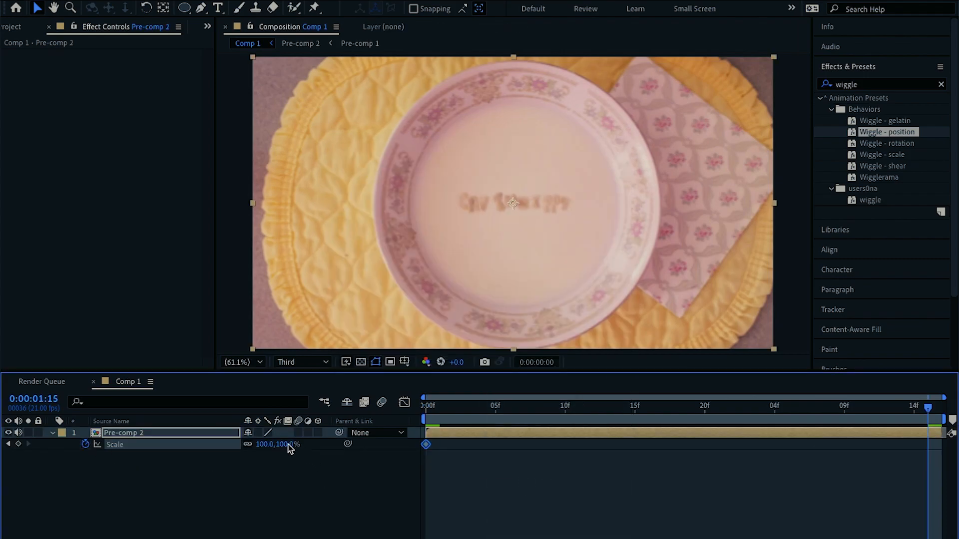
key(Return)
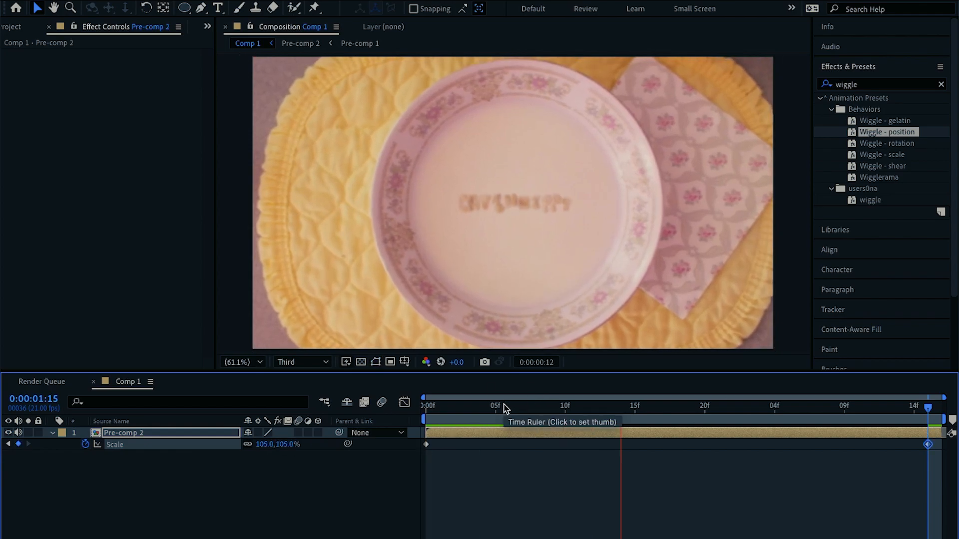
key(space)
click(286, 441)
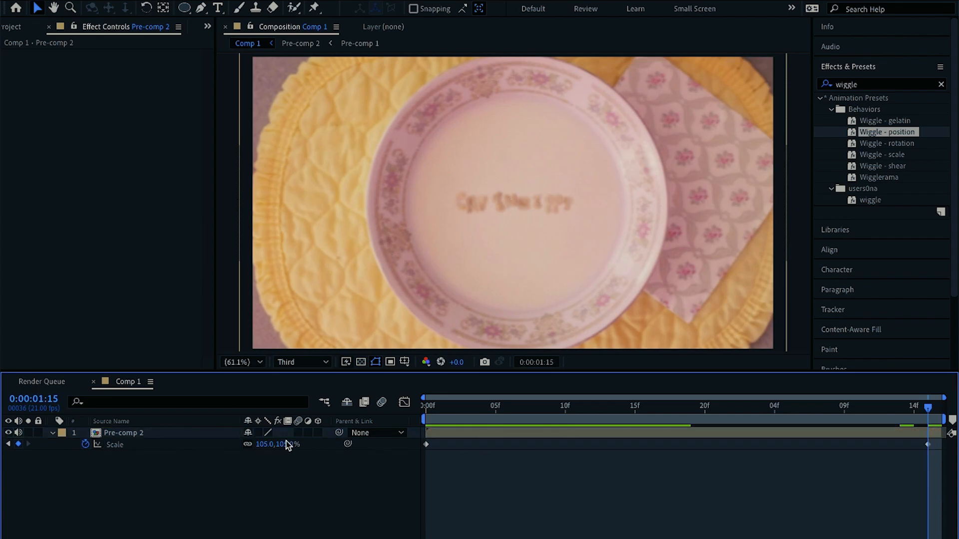
text(103)
key(Return)
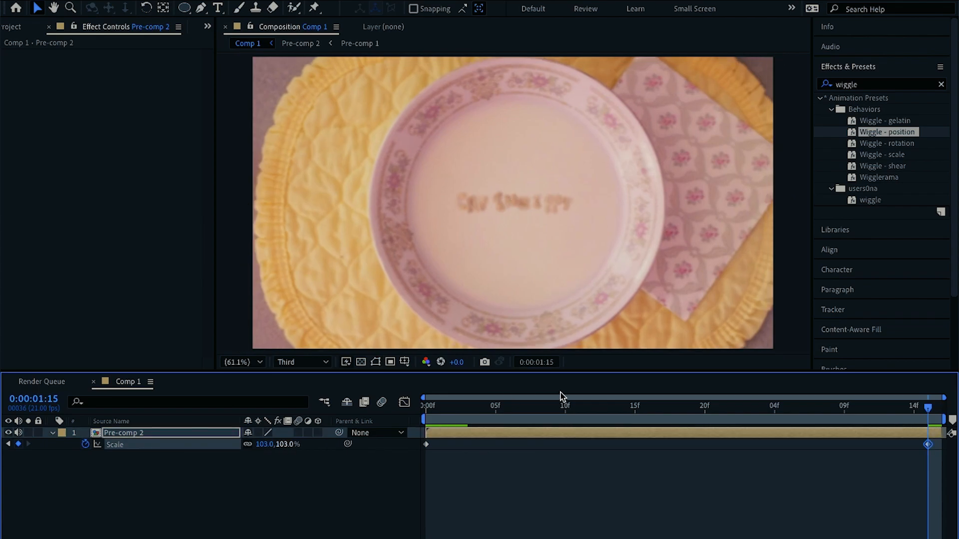
key(space)
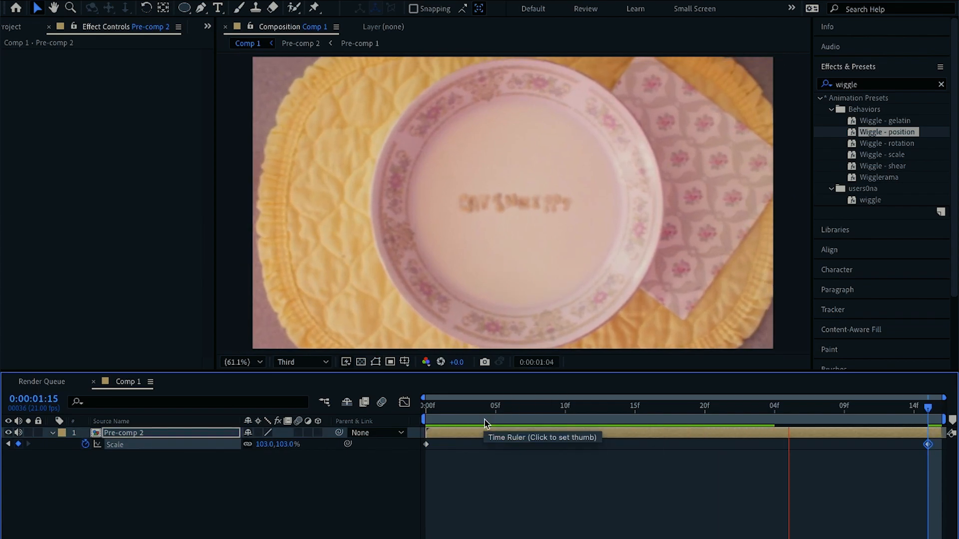